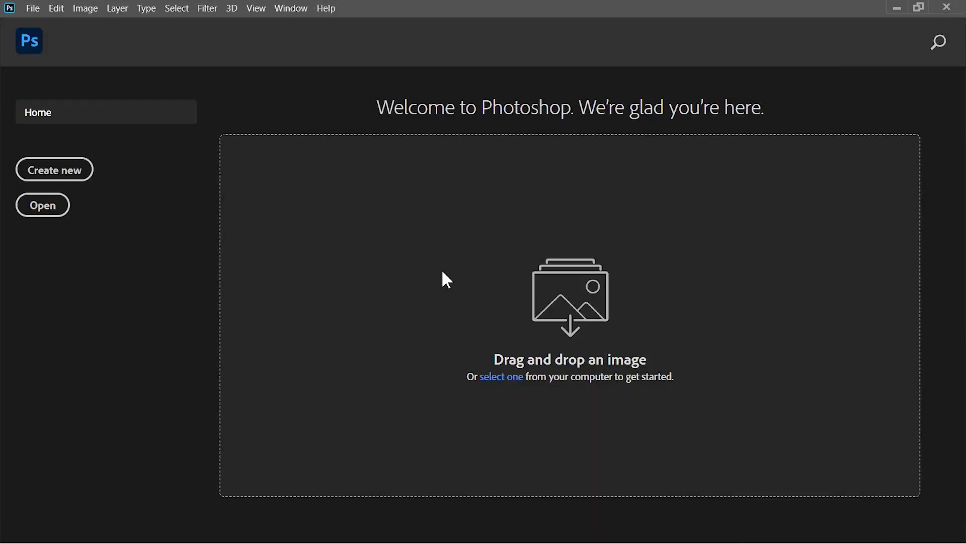
Step: Create a new 1920×1080 document
left_click(70, 174)
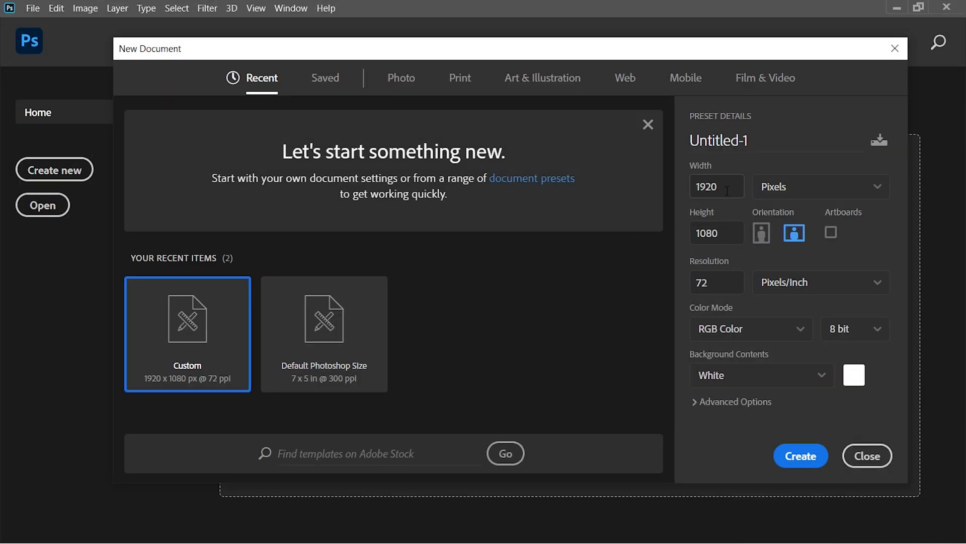
left_click_drag(719, 225, 693, 246)
left_click(791, 465)
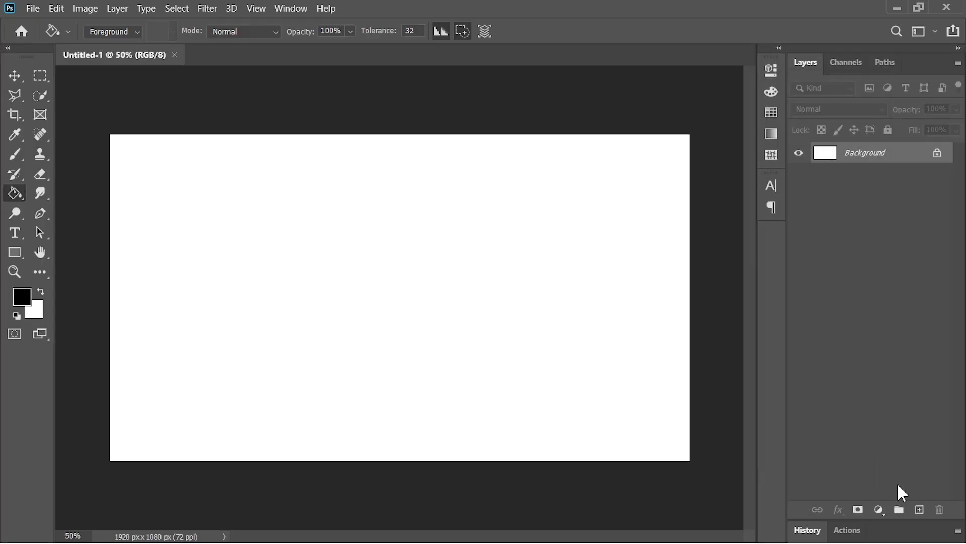
Step: Add a layer named Stars, fill it solid black, and convert it to a smart object
left_click(919, 510)
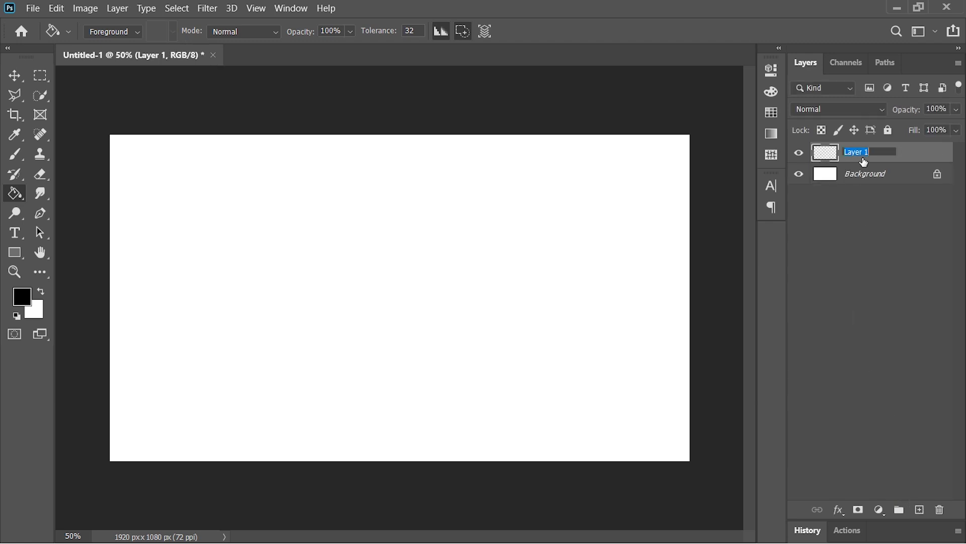
type("Stars")
key("Return")
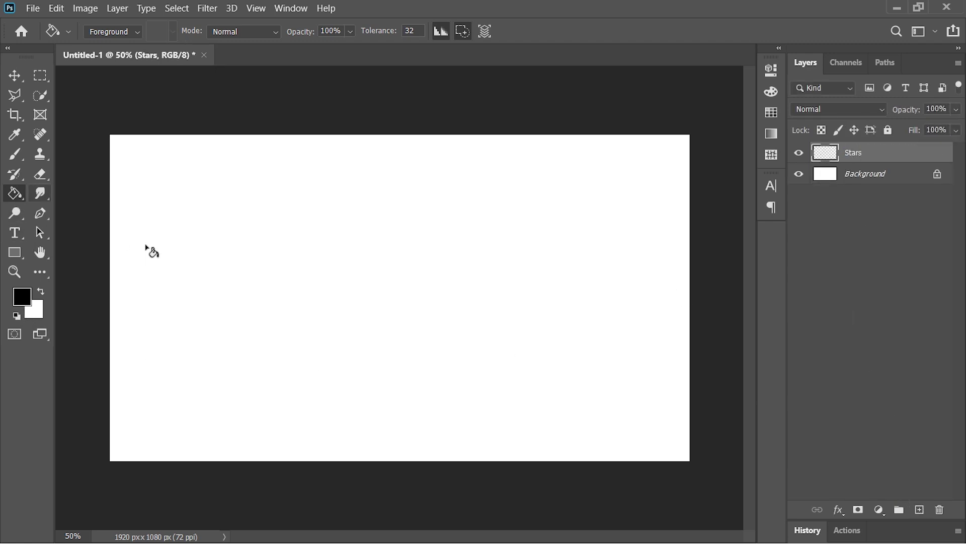
left_click(391, 276)
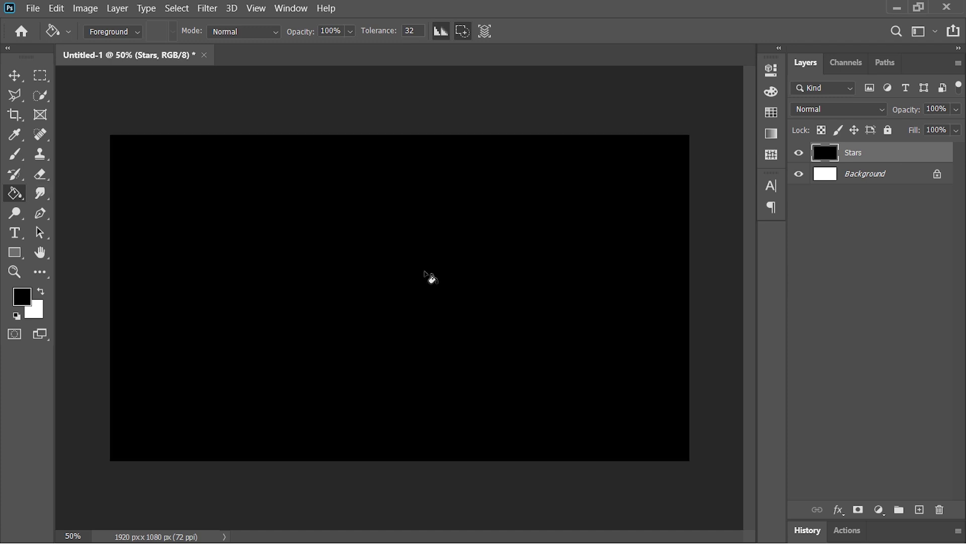
key("v")
right_click(879, 160)
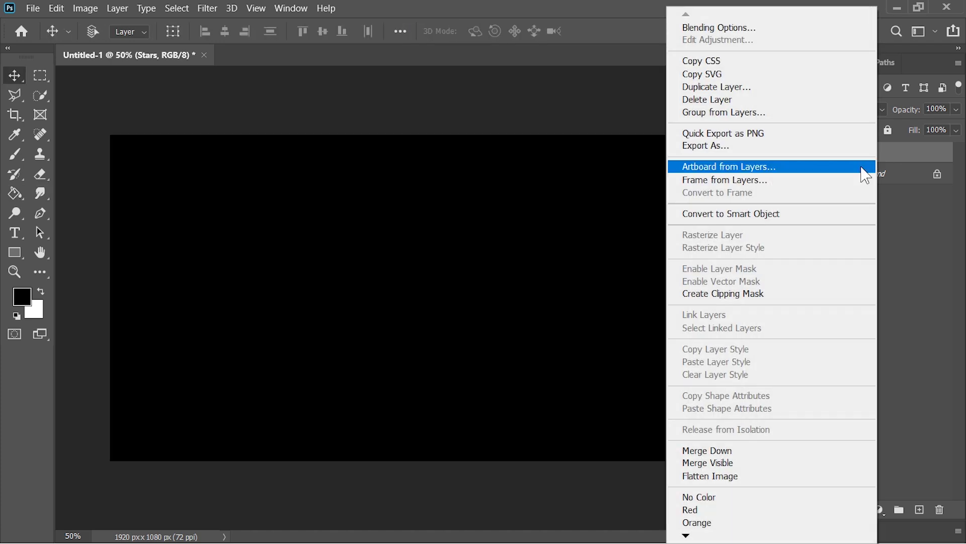
left_click(794, 219)
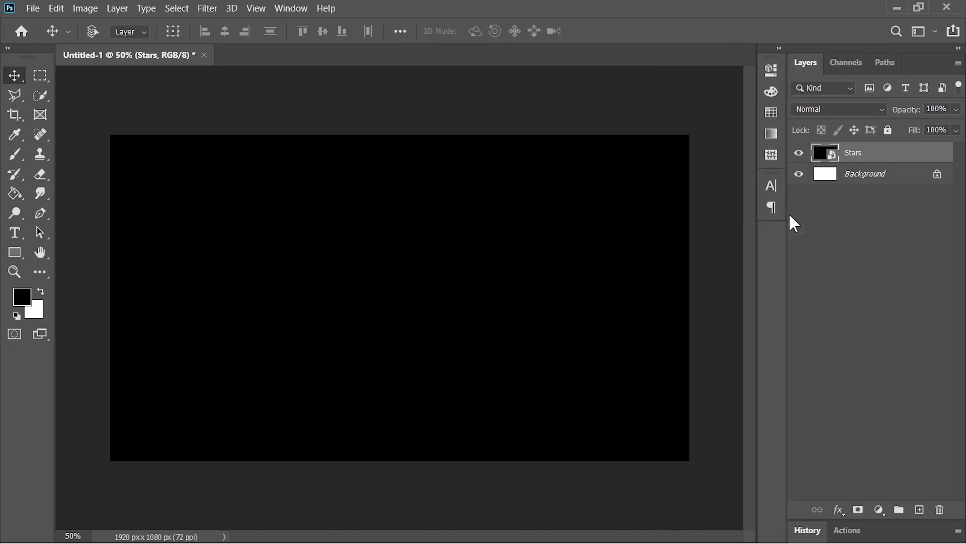
Step: Apply Add Noise at 70%, Gaussian, Monochromatic to the Stars layer
left_click(208, 8)
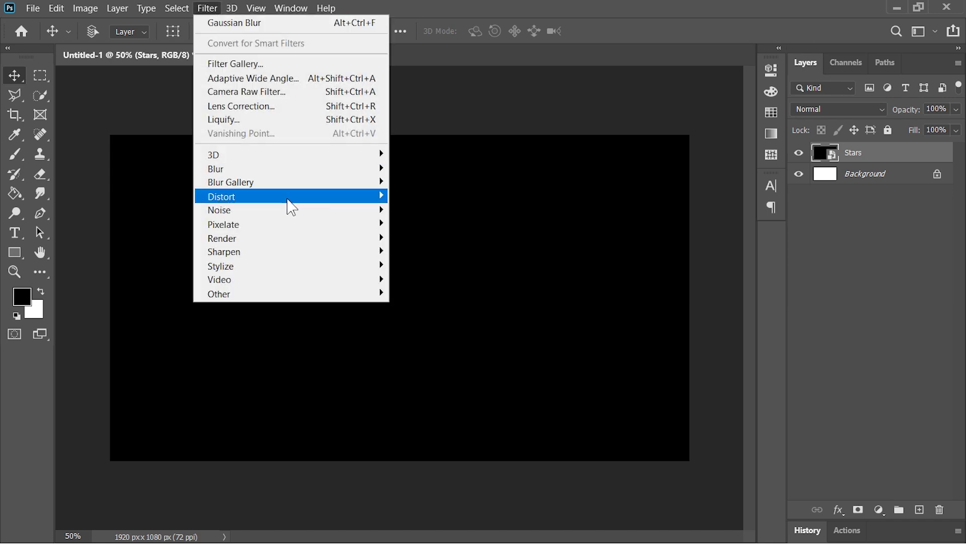
mouse_move(292, 215)
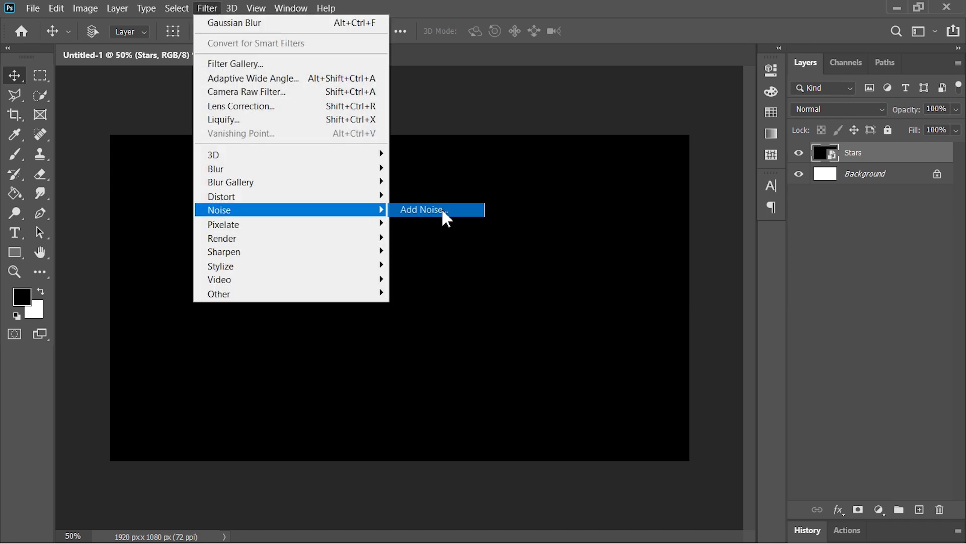
left_click(442, 207)
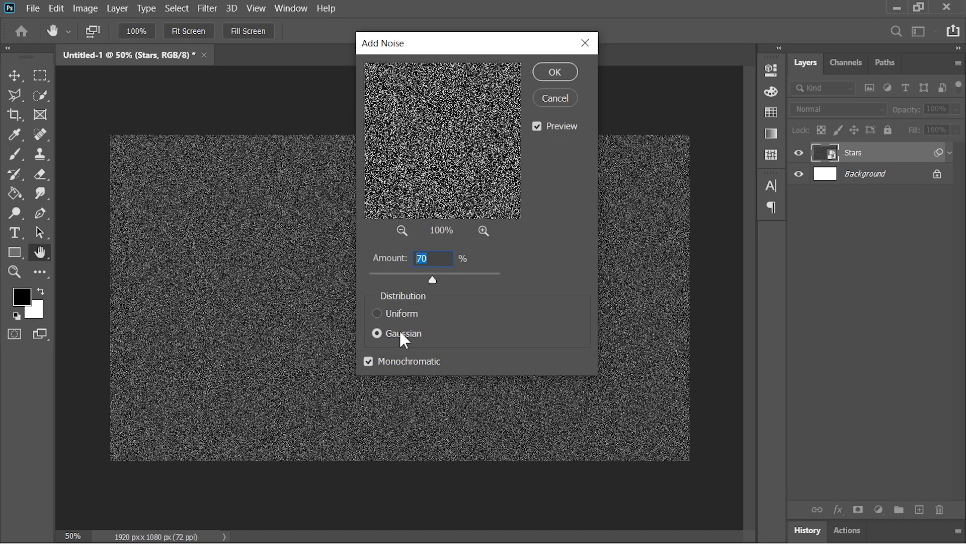
left_click(403, 337)
left_click(556, 76)
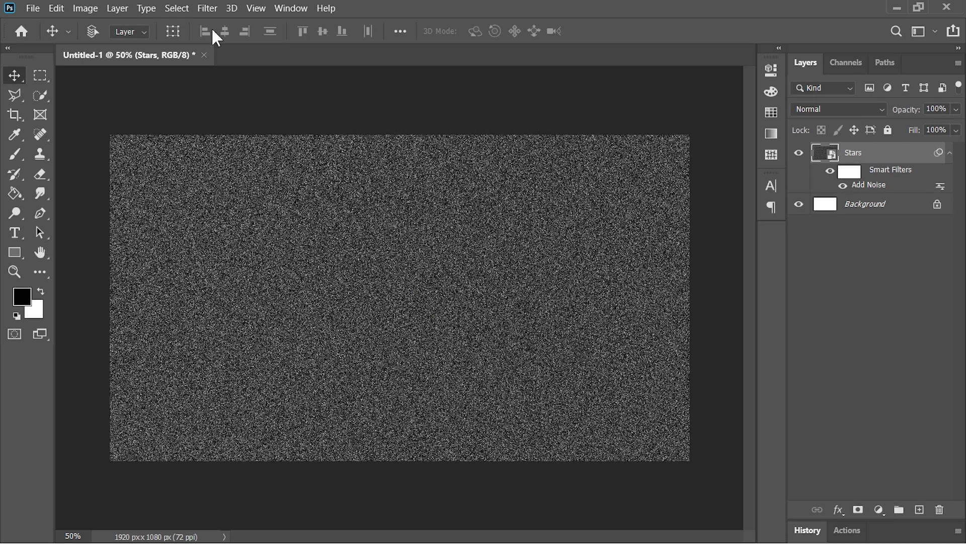
Step: Soften the noise with a 2-pixel Gaussian Blur
left_click(208, 8)
mouse_move(286, 170)
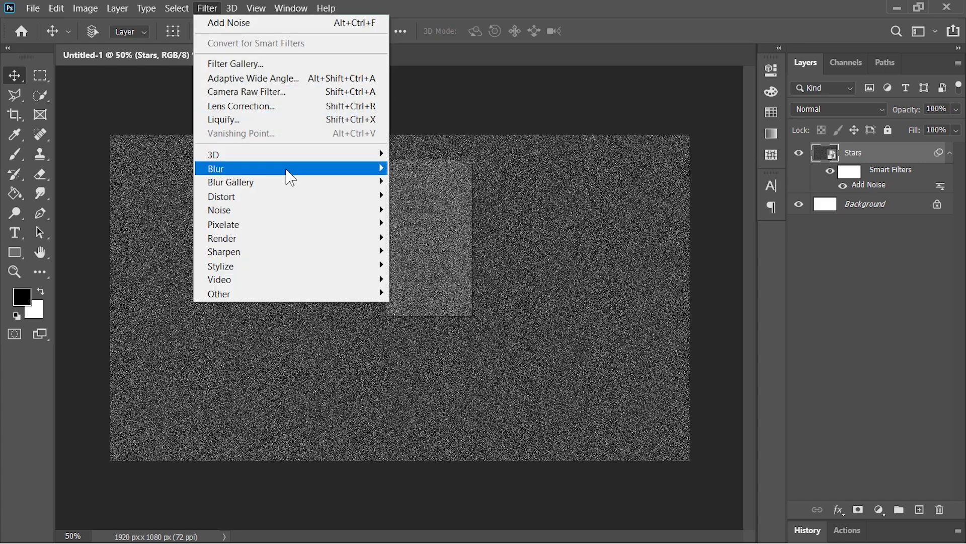
left_click(465, 225)
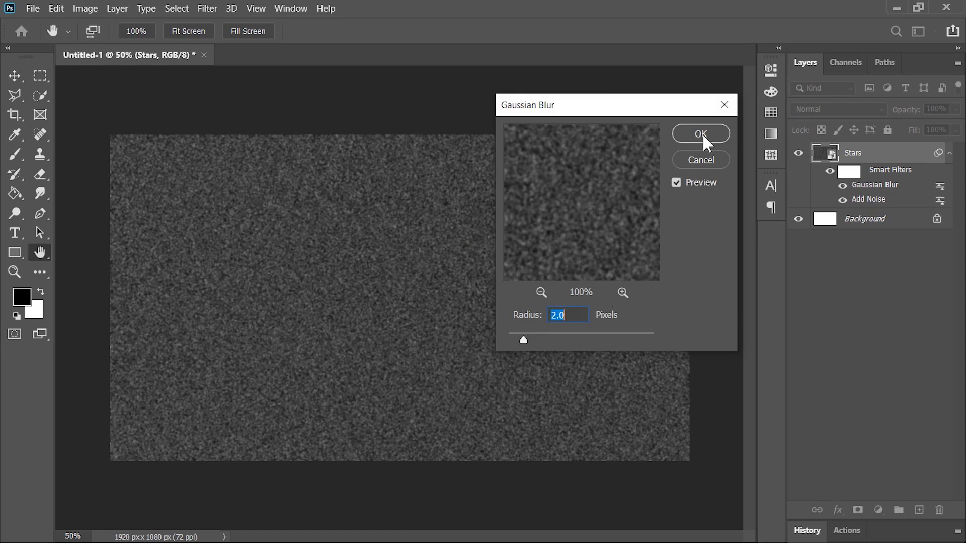
left_click(707, 141)
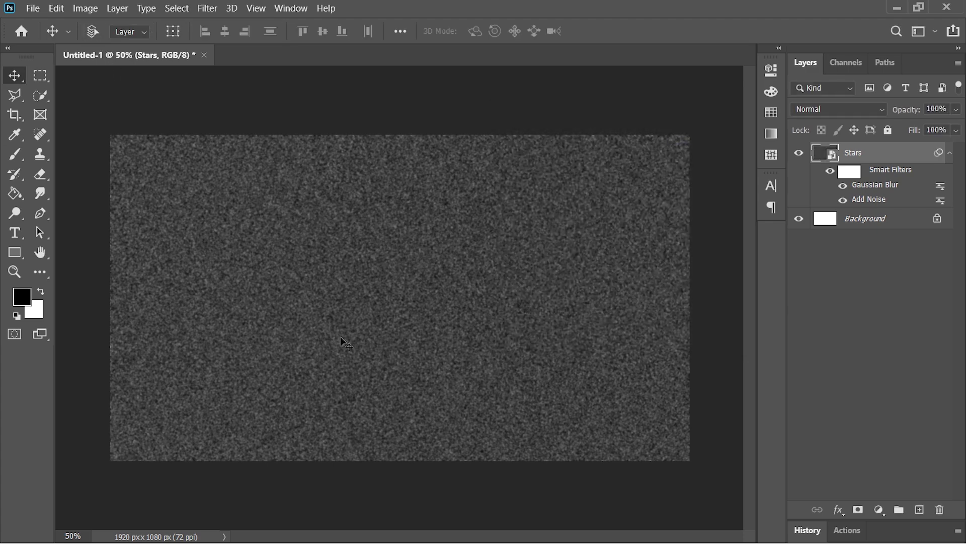
key("ctrl+m")
Step: Apply a Threshold at level about 107 to turn the noise into sparse white stars
left_click(85, 8)
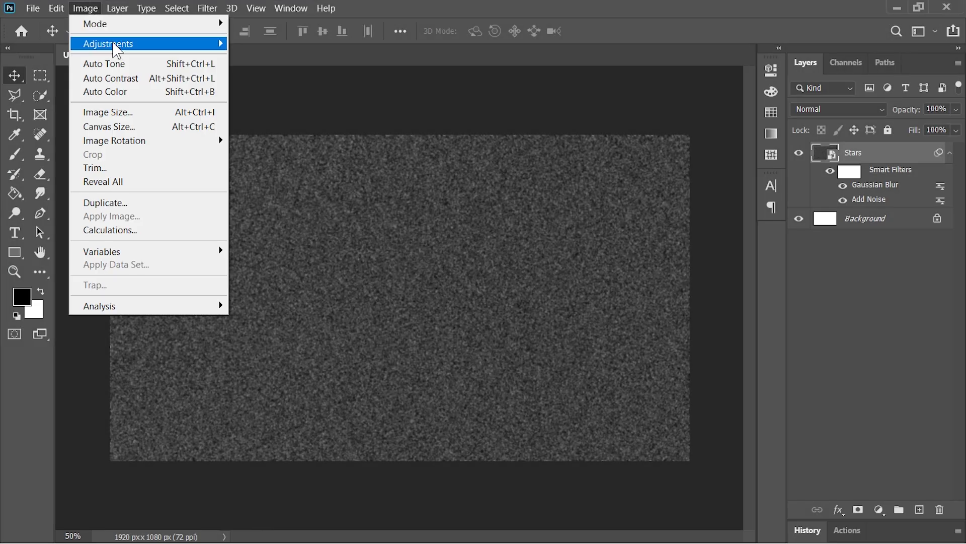
mouse_move(114, 46)
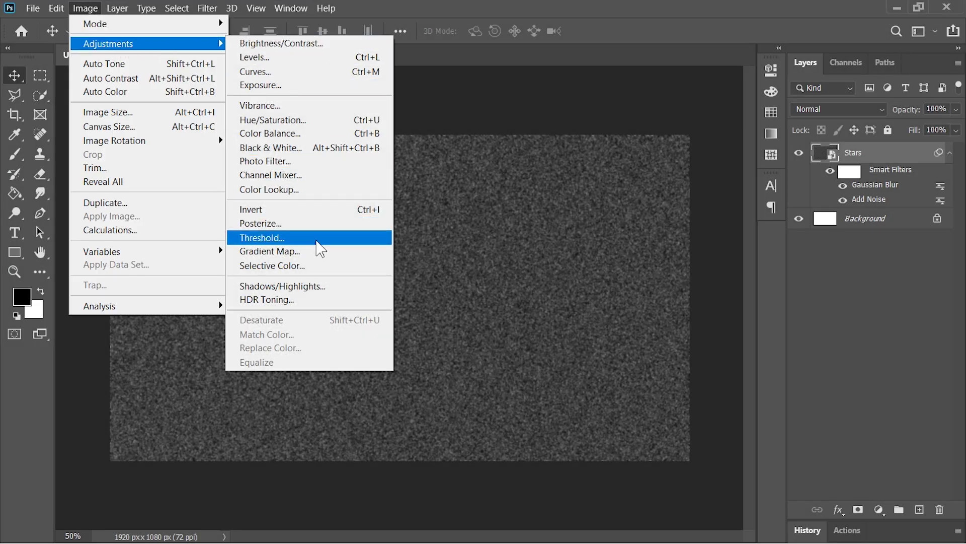
left_click(320, 238)
mouse_move(426, 232)
left_mouse_down()
mouse_move(413, 231)
mouse_move(426, 234)
left_mouse_up()
left_click(583, 138)
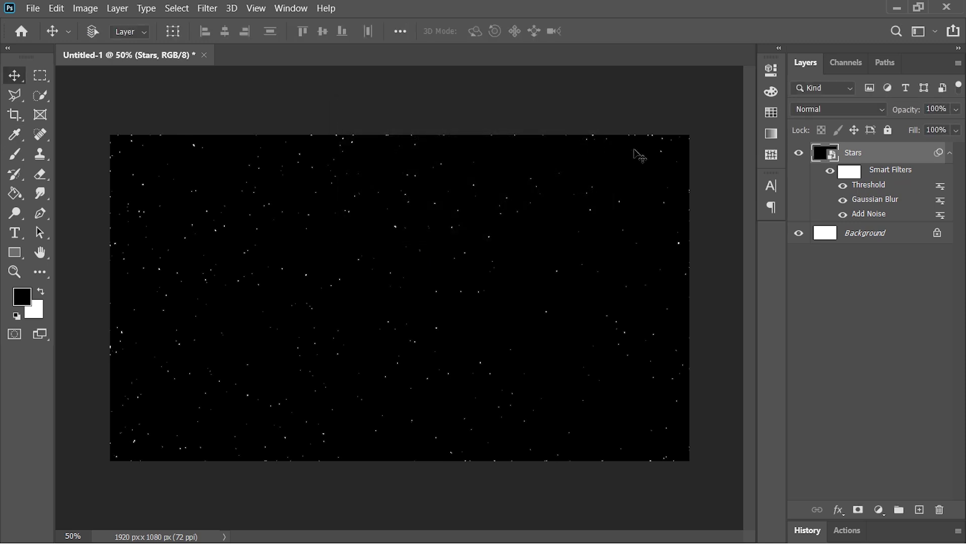
Step: Collapse the Stars filters and delete the white Background layer
left_click(950, 154)
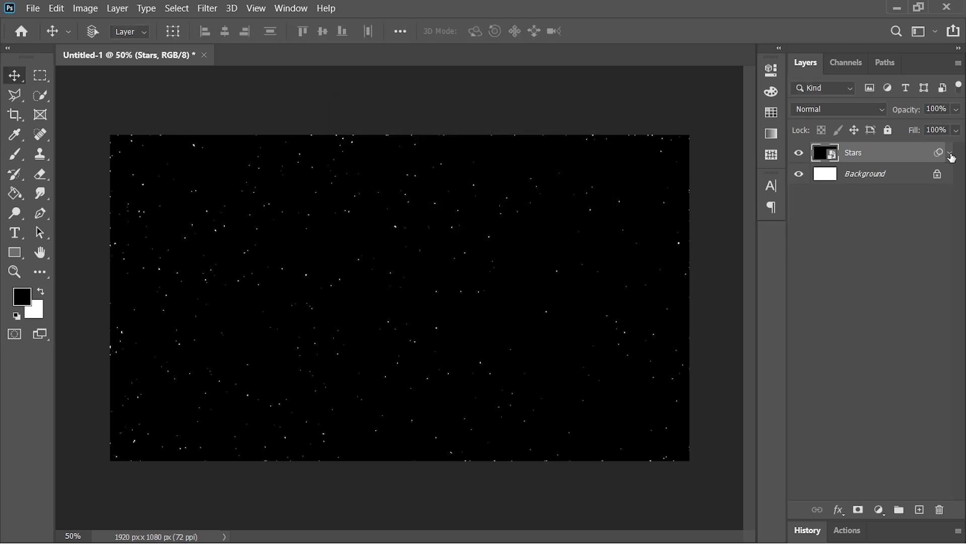
left_click(854, 178)
left_click_drag(873, 174, 939, 509)
Step: Add a layer named Colors and choose a large soft brush
left_click(919, 510)
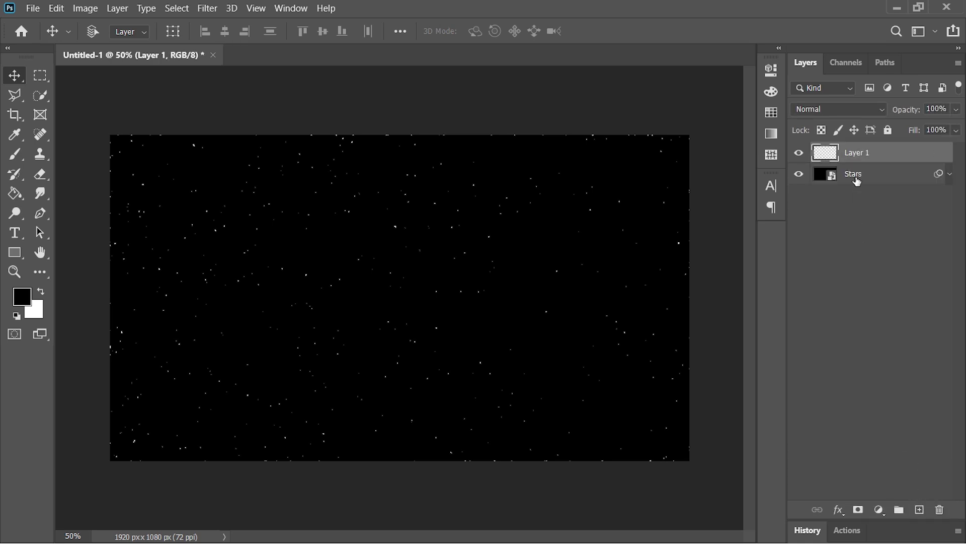
type("Colors")
key("Return")
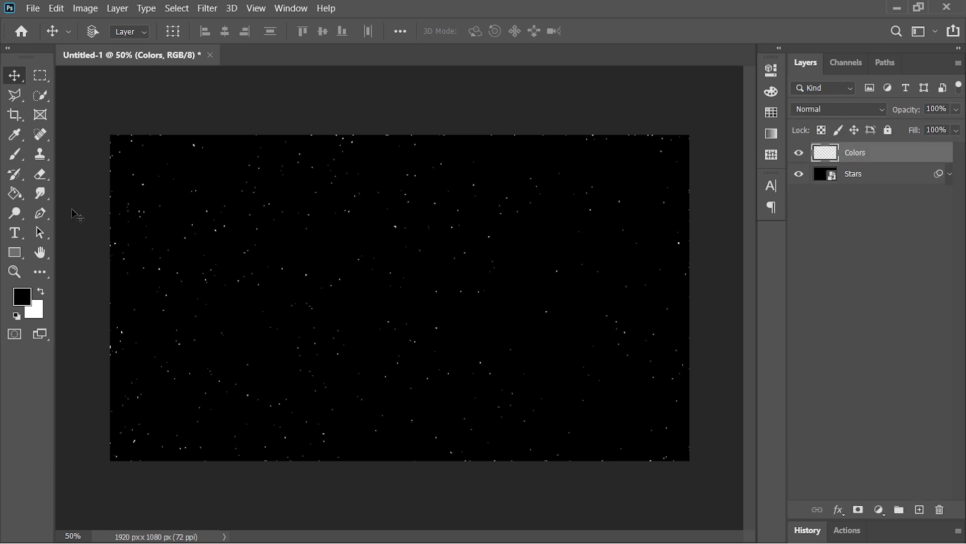
left_click(15, 155)
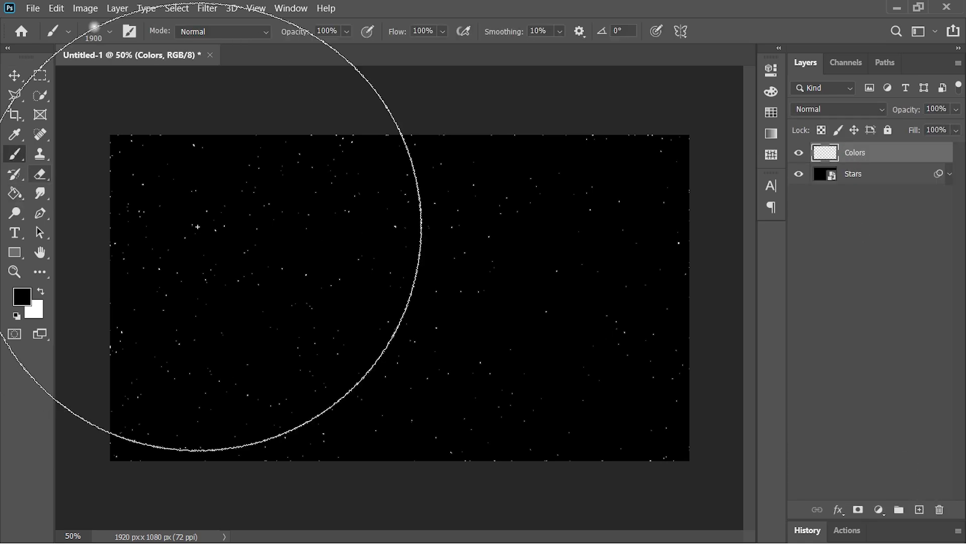
right_click(236, 233)
double_click(342, 357)
scroll(421, 312, "down", 3)
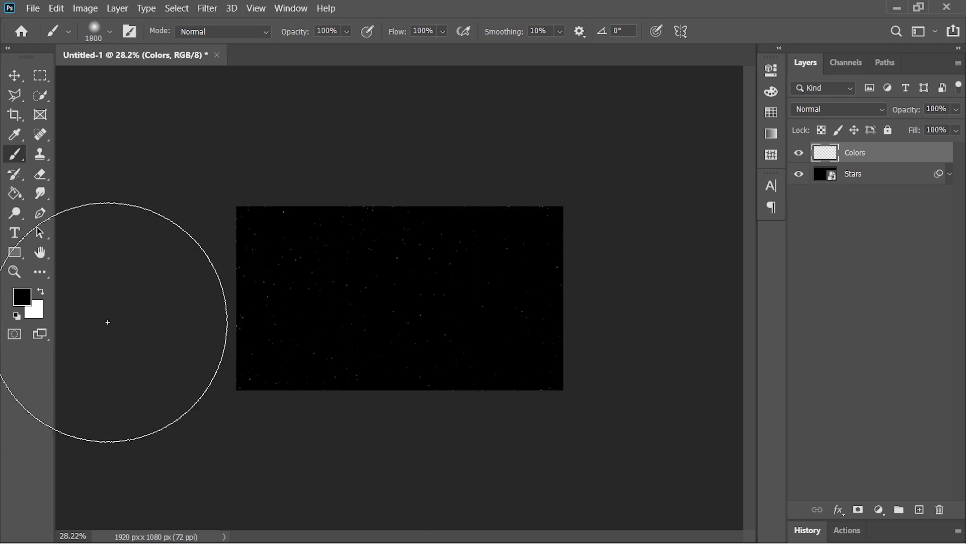
Step: Paint a soft blue glow in the bottom-right corner
left_click(21, 297)
left_click(647, 175)
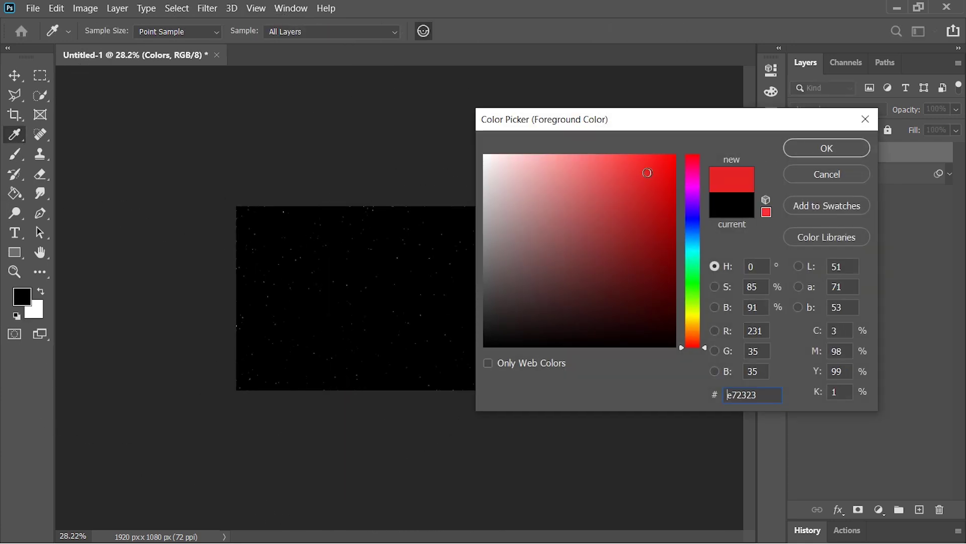
left_click(693, 230)
key("Return")
scroll(526, 416, "down", 2)
mouse_move(526, 416)
left_mouse_down()
mouse_move(528, 437)
mouse_move(508, 436)
mouse_move(486, 460)
left_mouse_up()
Step: Paint a purple glow along the bottom edge
left_click(21, 297)
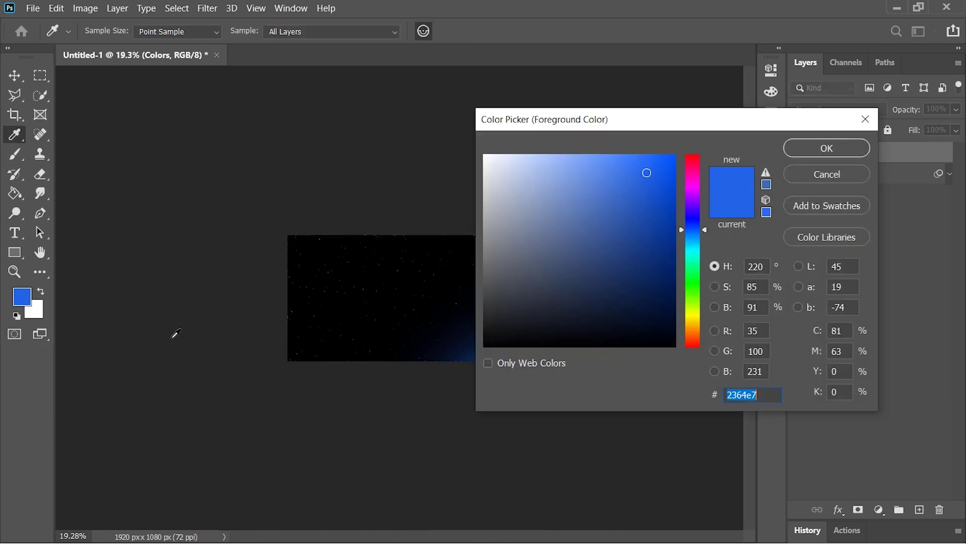
left_click_drag(695, 219, 693, 211)
key("Return")
left_click_drag(400, 438, 274, 427)
Step: Paint a lighter blue glow in the bottom-left corner and zoom in
left_click(22, 296)
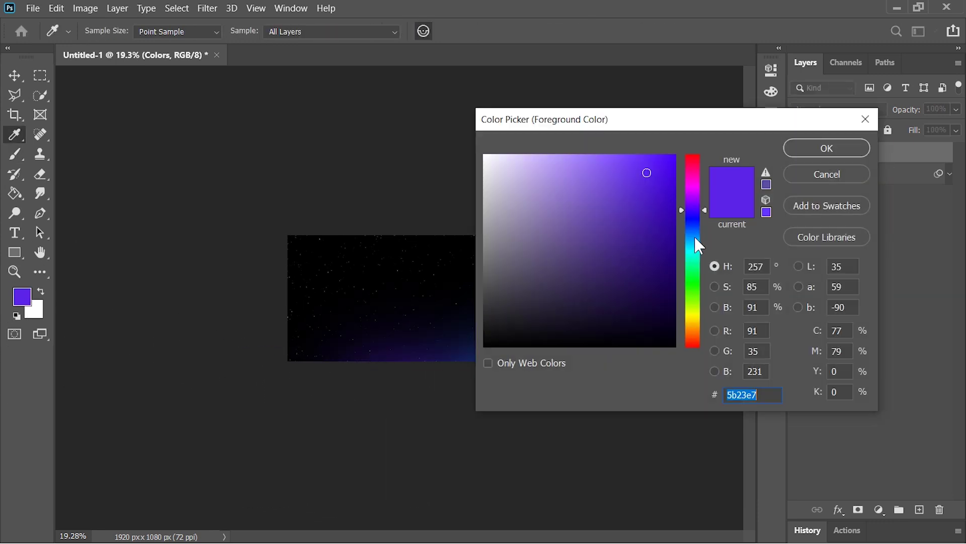
left_click(693, 235)
key("Return")
left_click_drag(278, 428, 276, 433)
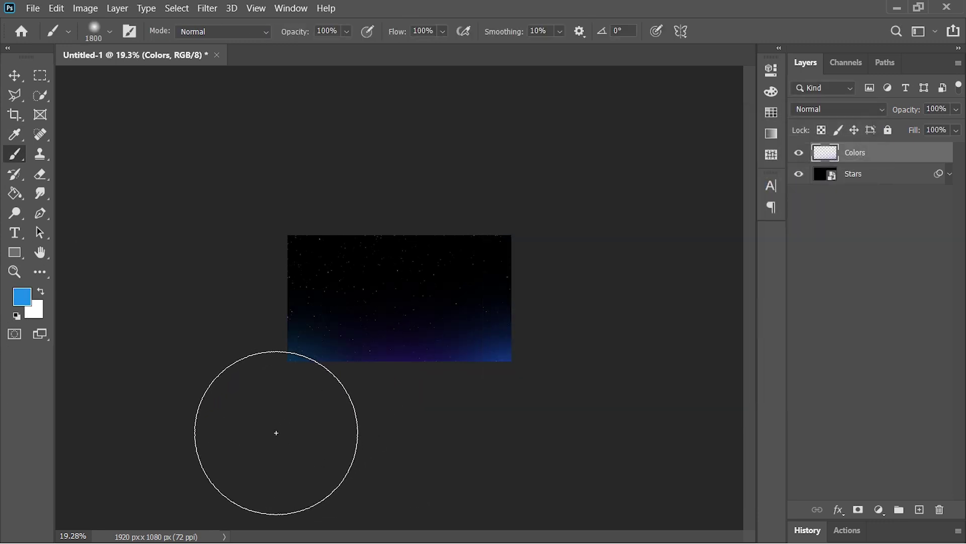
key("ctrl+plus")
key("ctrl+plus")
key("v")
key("ctrl+plus")
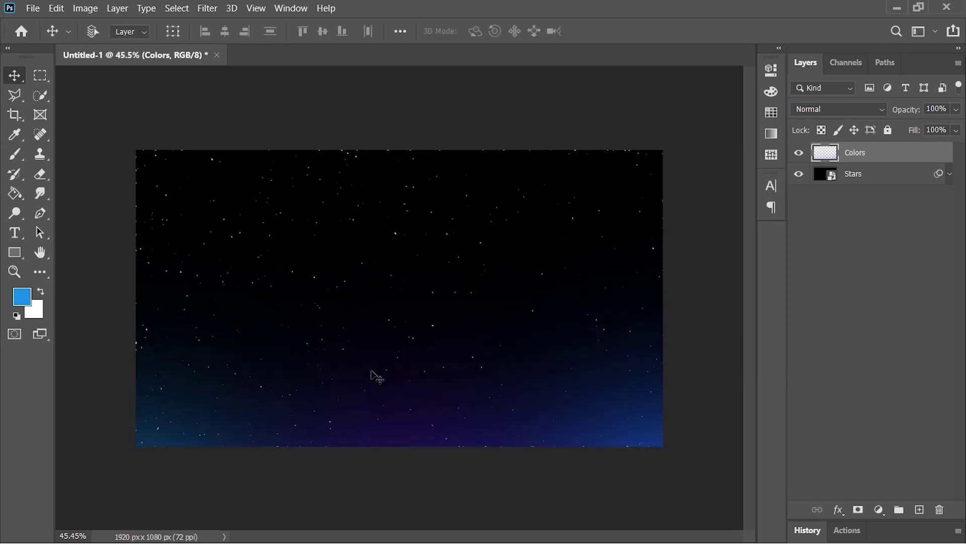
Step: Group the Colors and Stars layers into a group named Background
left_click(869, 180, "shift")
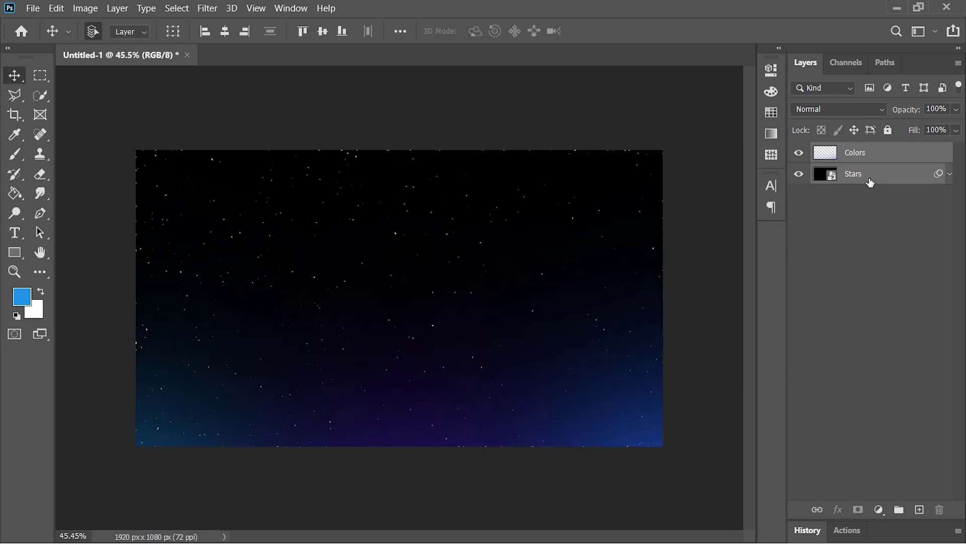
key("ctrl+g")
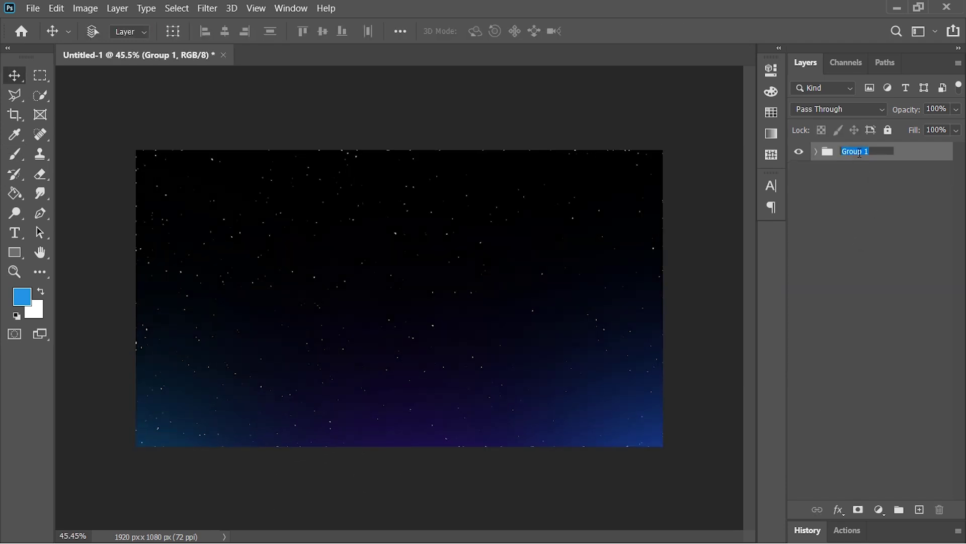
type("Background")
key("Return")
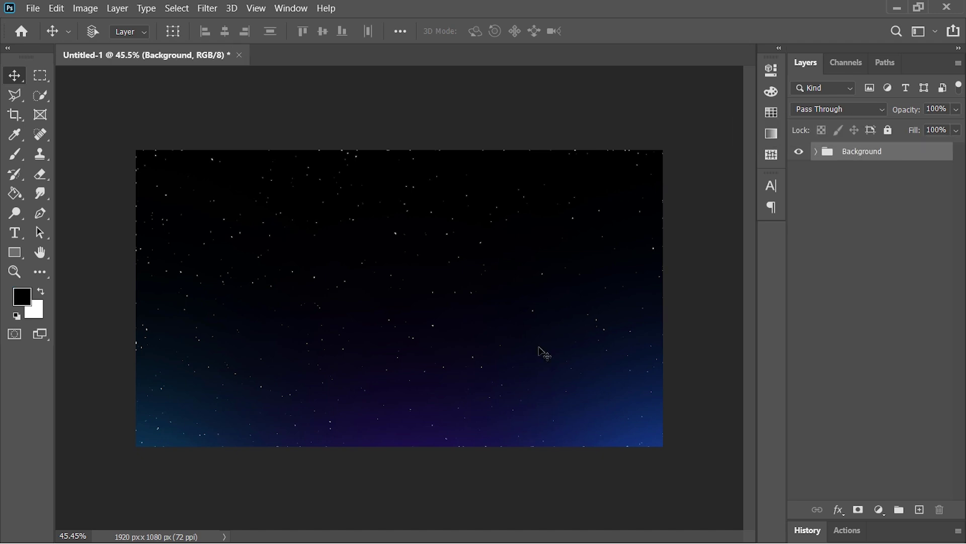
Step: Type the word SPACE and centre it on the canvas
left_click(23, 234)
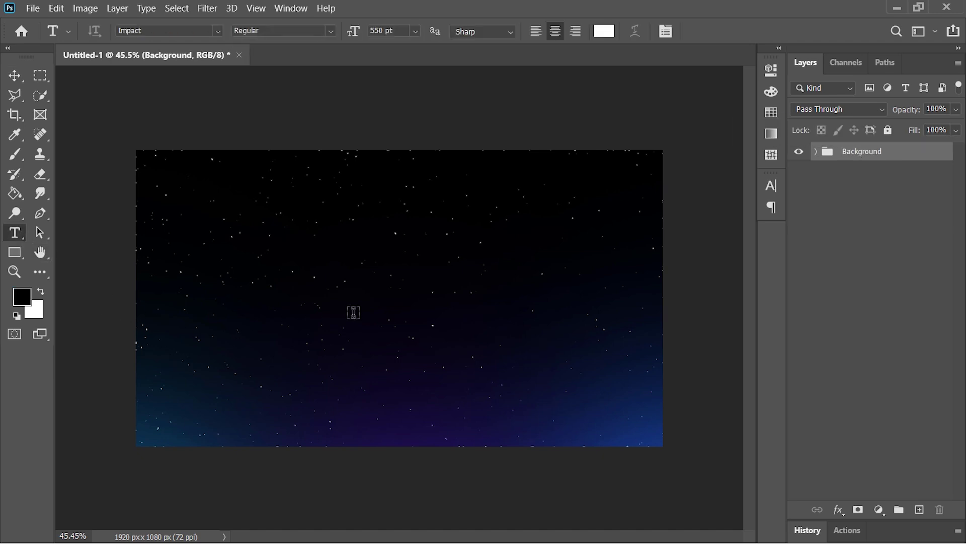
left_click(353, 312)
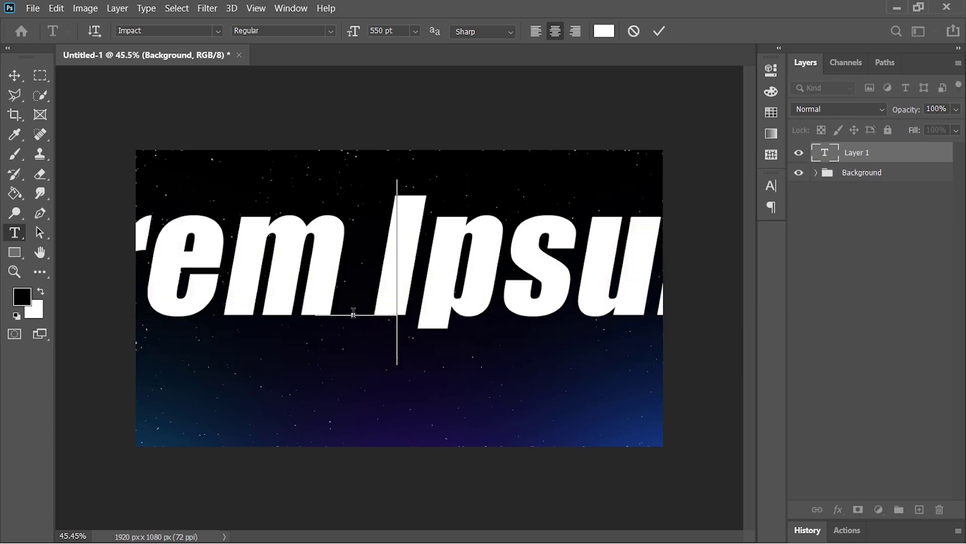
type("SPACE")
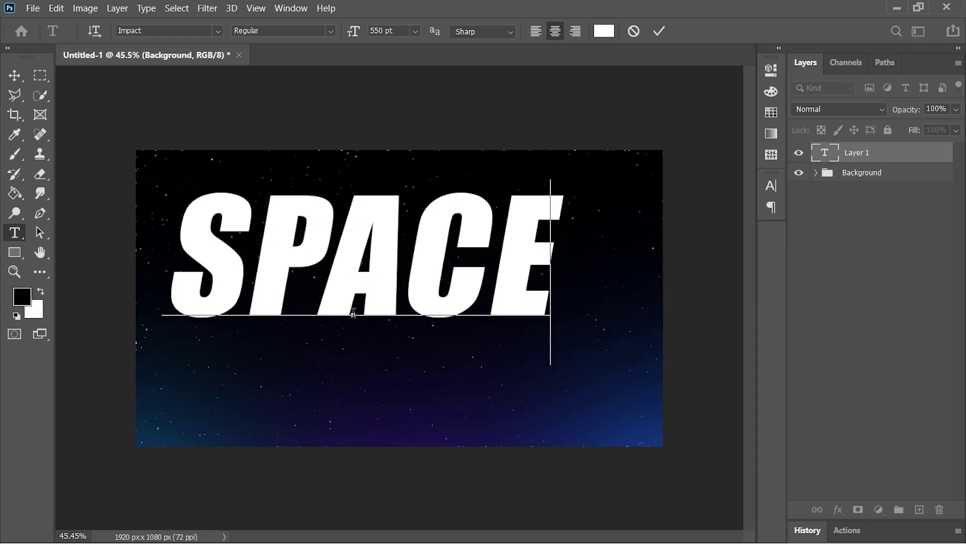
key("ctrl+Return")
key("v")
key("ctrl+a")
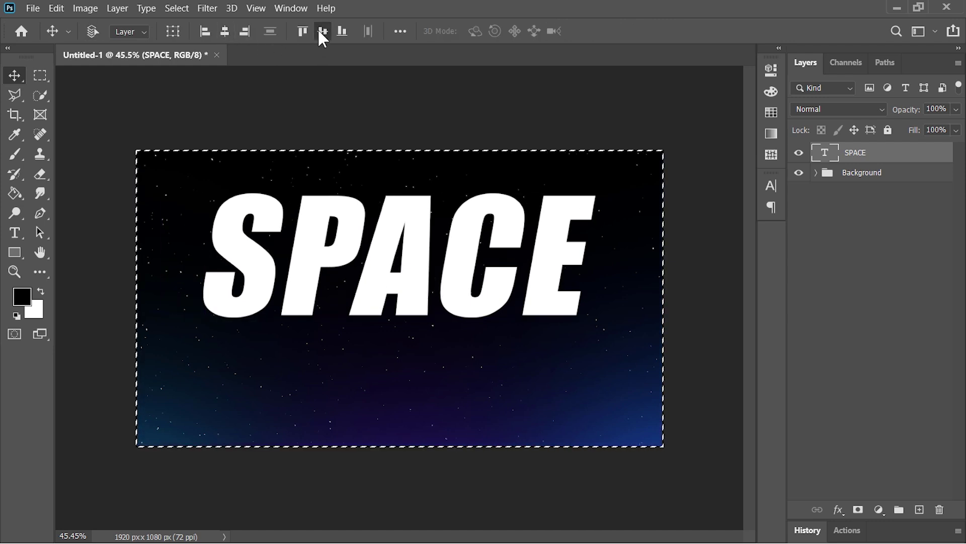
left_click(322, 31)
key("ctrl+d")
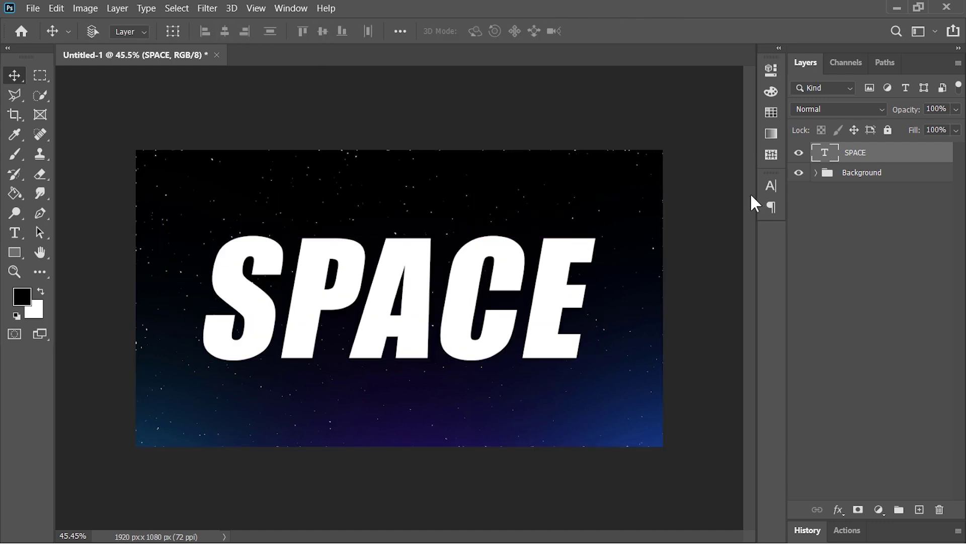
Step: Add a black Color Overlay to the SPACE layer's style
right_click(822, 159)
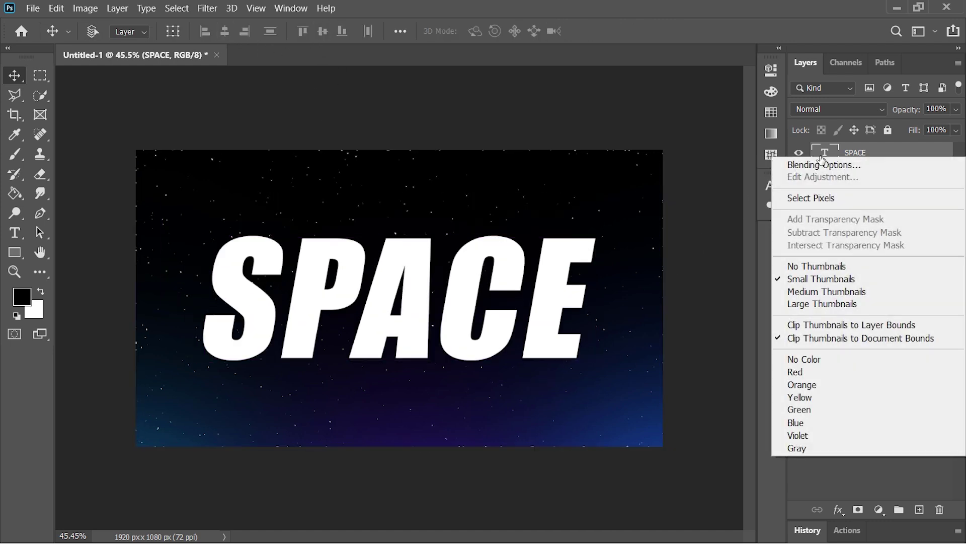
left_click(866, 165)
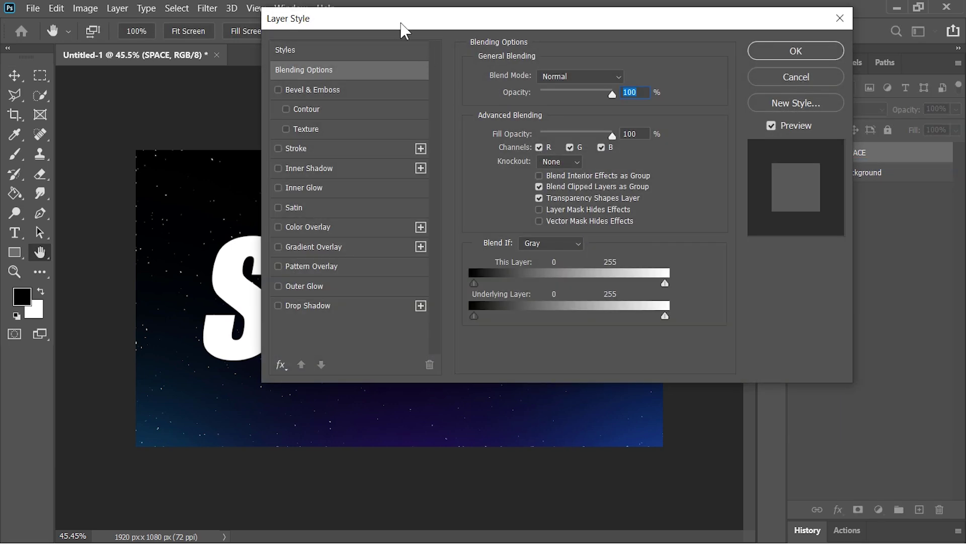
left_click_drag(433, 18, 629, 46)
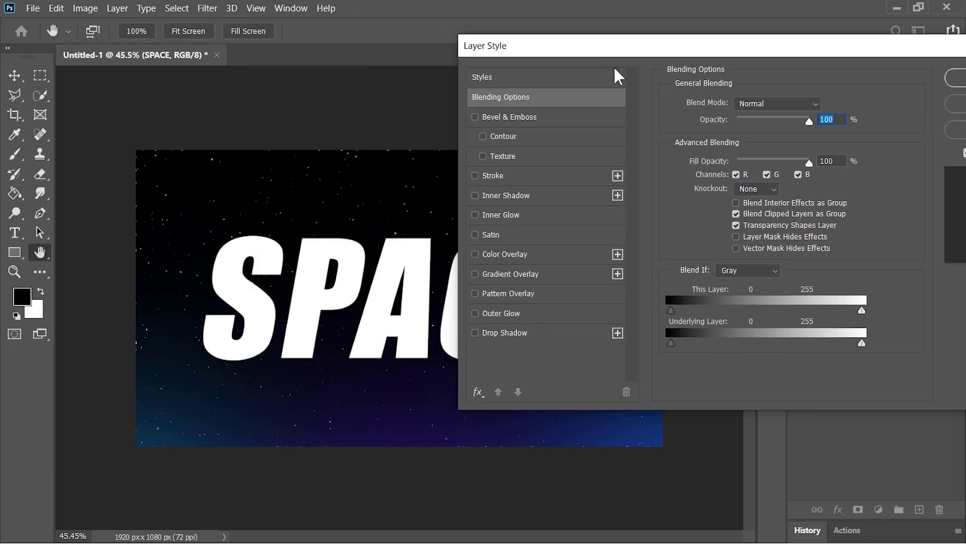
left_click(532, 255)
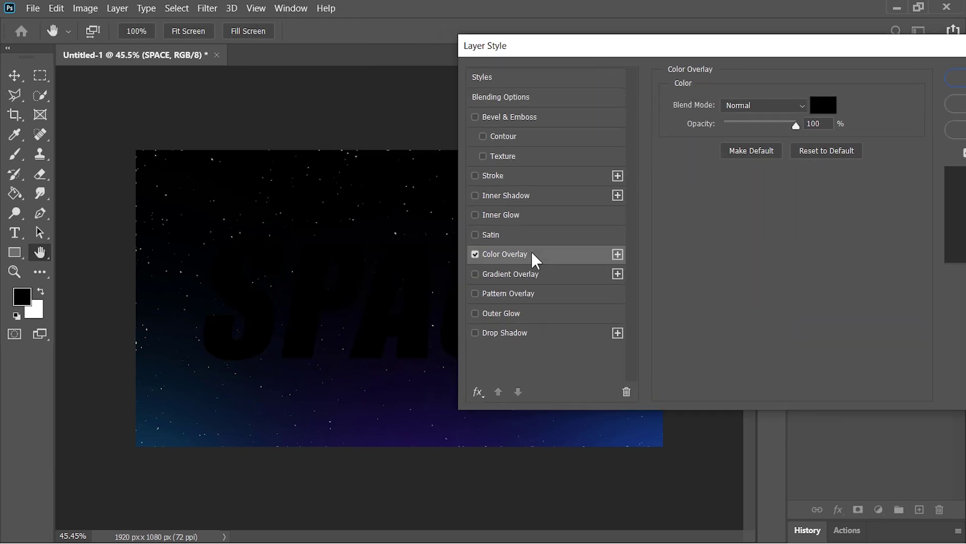
left_click(825, 123)
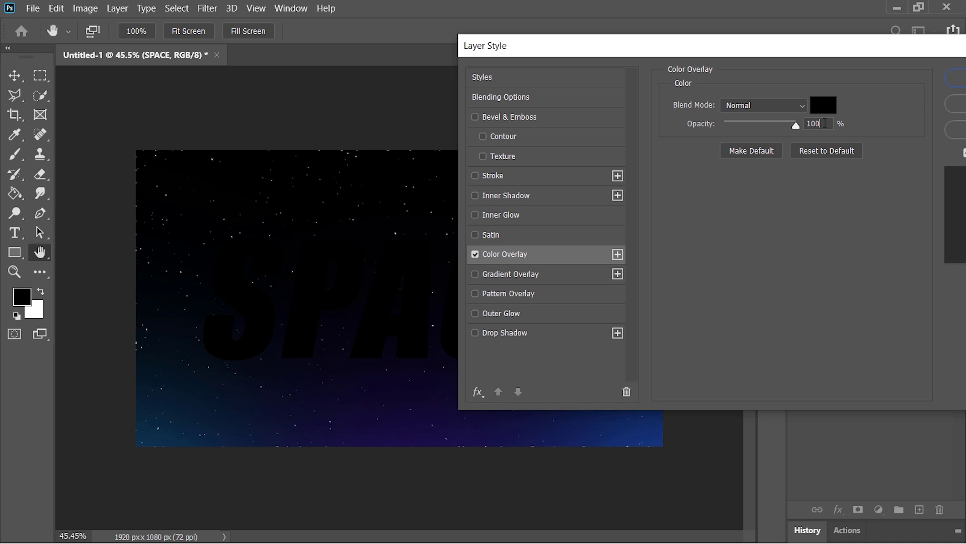
Step: Add a 6 px outside Stroke filled with the custom chrome gradient
left_click(510, 180)
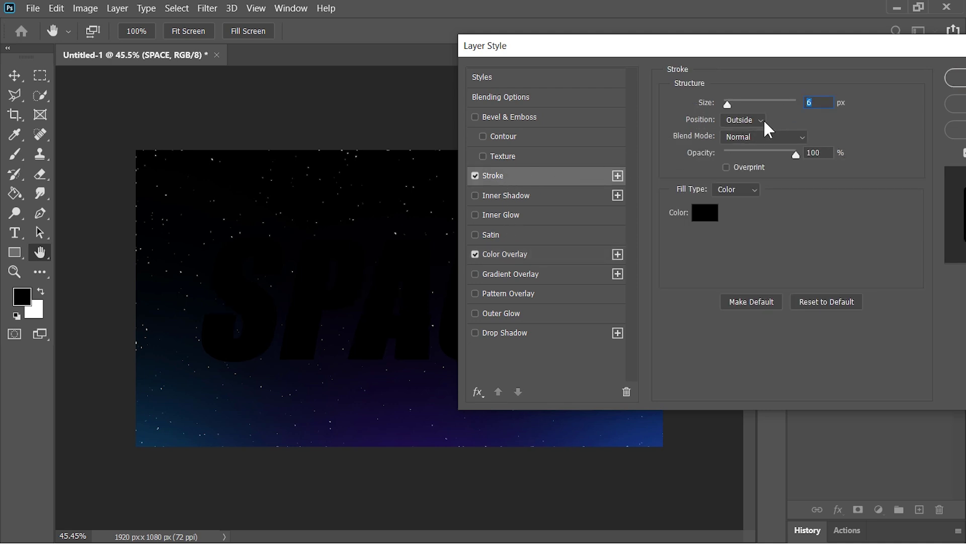
left_click(738, 188)
left_click(740, 212)
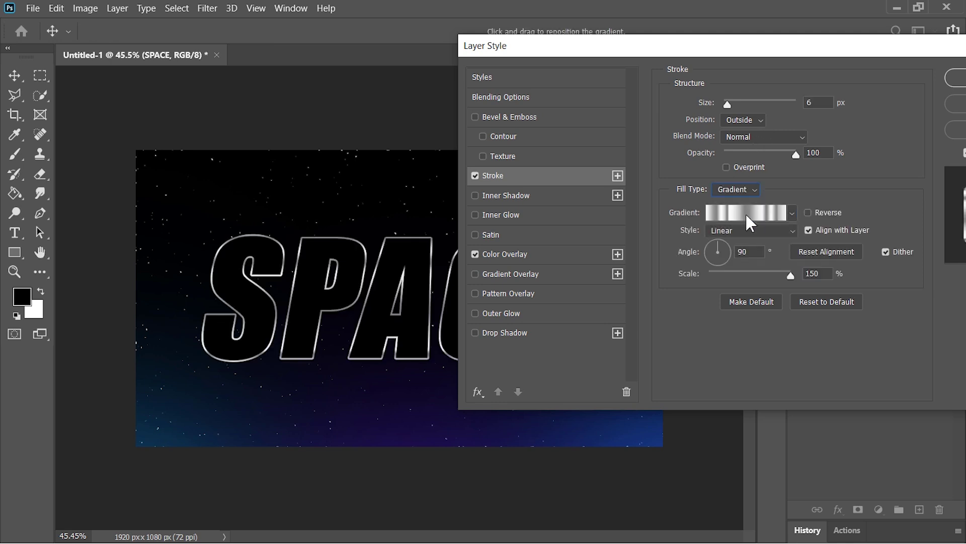
left_click(745, 213)
left_click(565, 74)
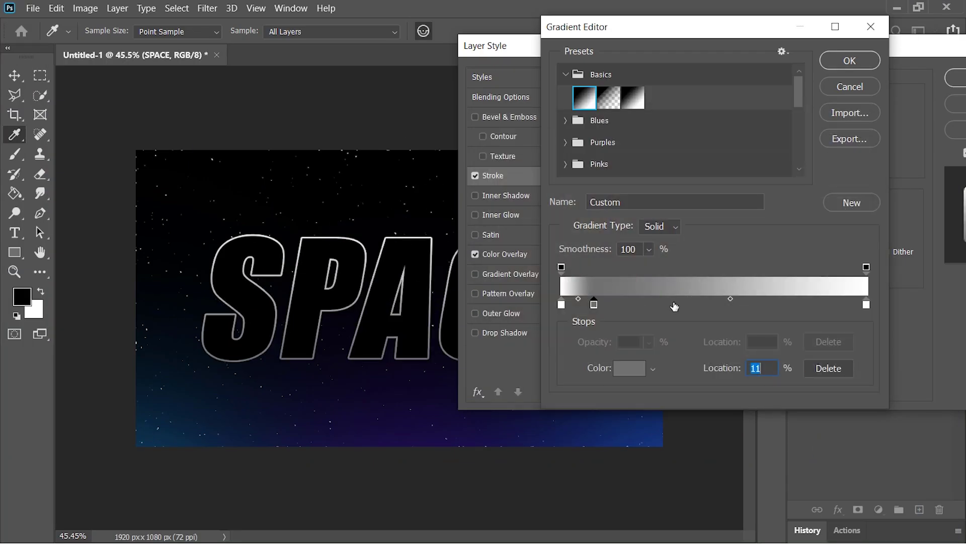
left_click(766, 304)
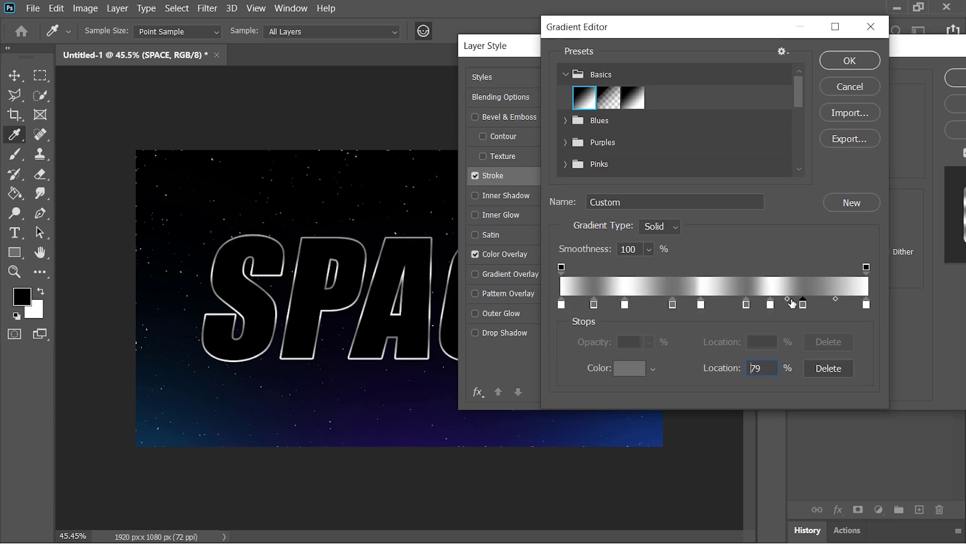
left_click(819, 299)
left_click_drag(798, 92, 796, 151)
left_click(572, 170)
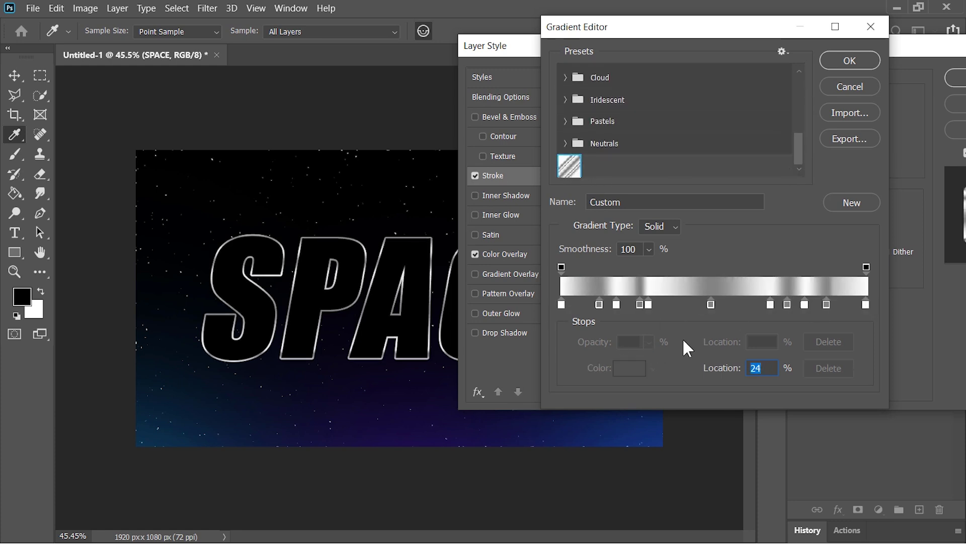
left_click(849, 61)
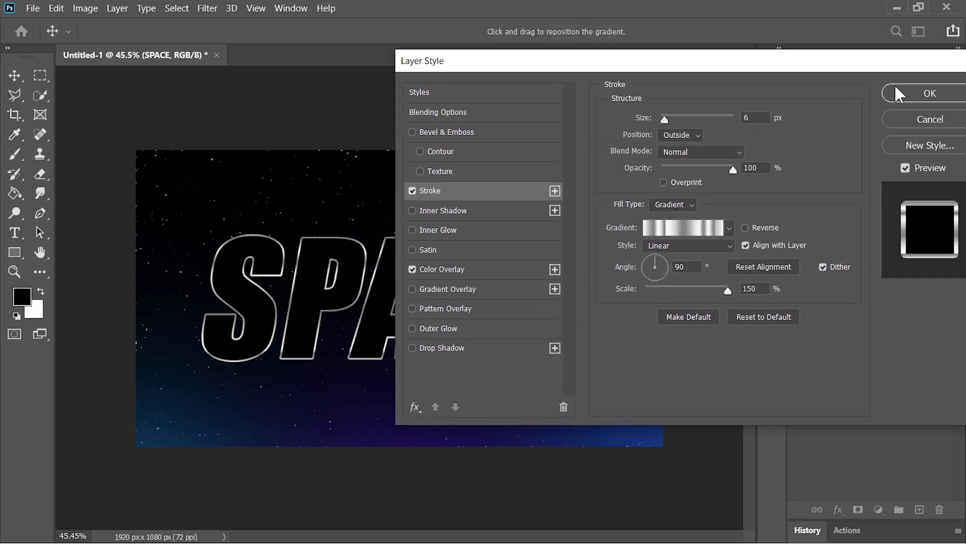
left_click(897, 95)
Step: Convert SPACE to a smart object named Face and select the 3D Extruder action file
left_click(949, 154)
right_click(903, 153)
left_click(833, 192)
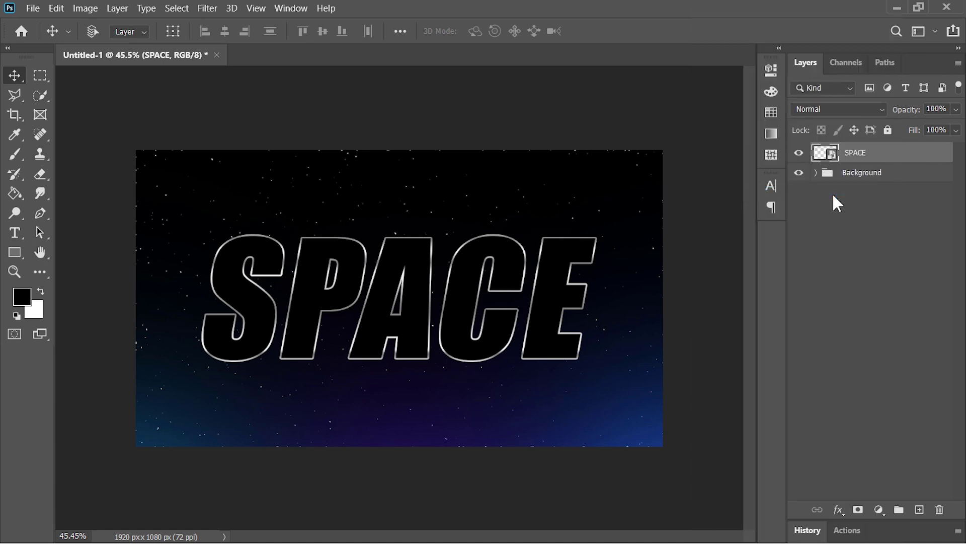
double_click(856, 153)
type("Face")
key("Return")
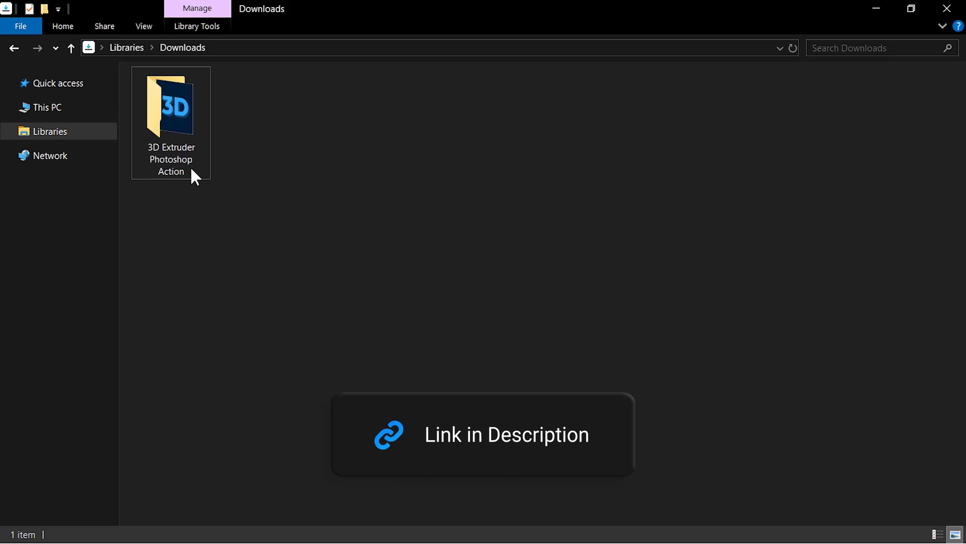
double_click(190, 166)
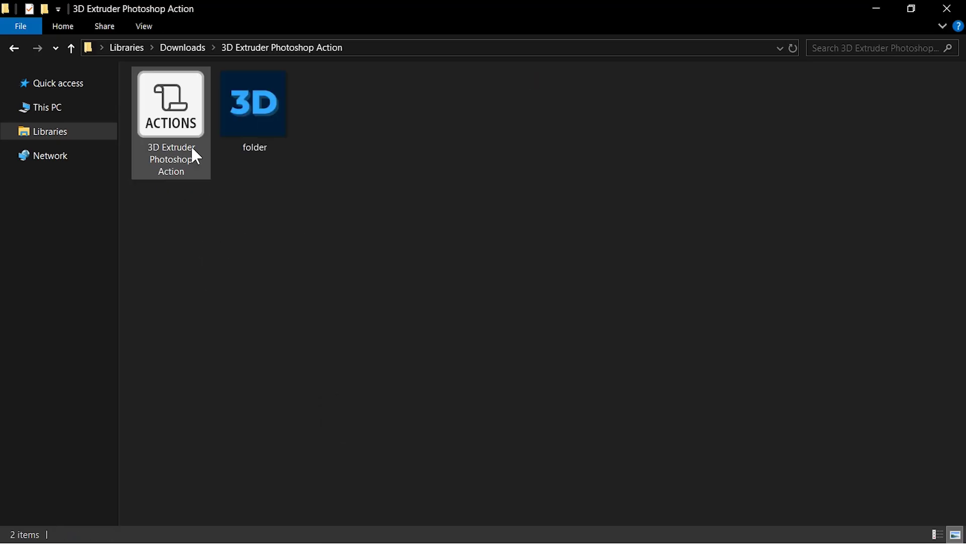
left_click(187, 138)
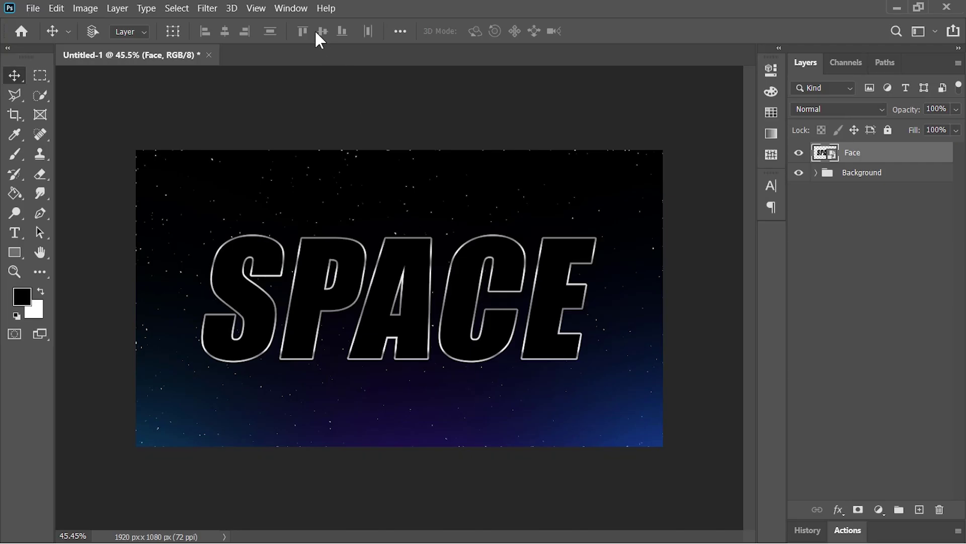
Step: Show the Actions panel and run the 3D Extruder's Play Me First action
left_click(291, 8)
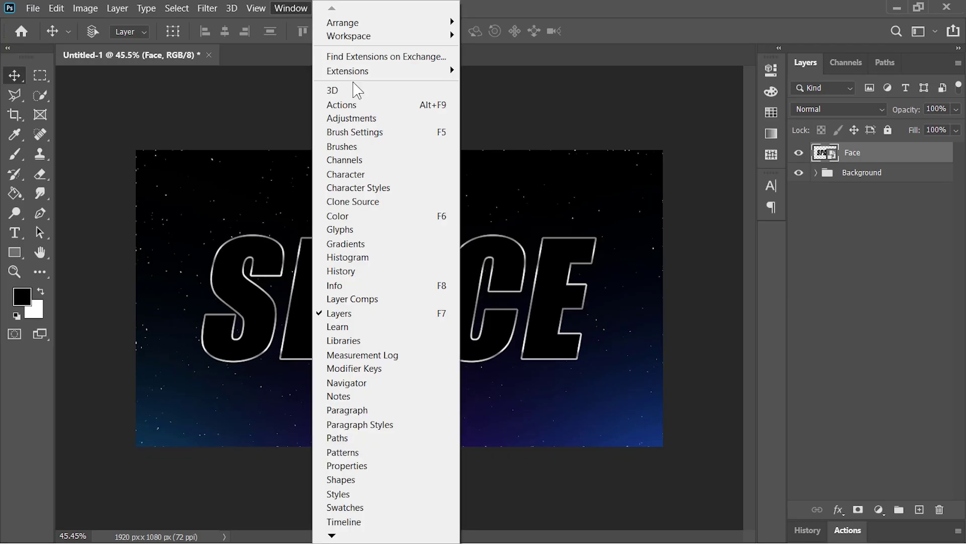
left_click(370, 105)
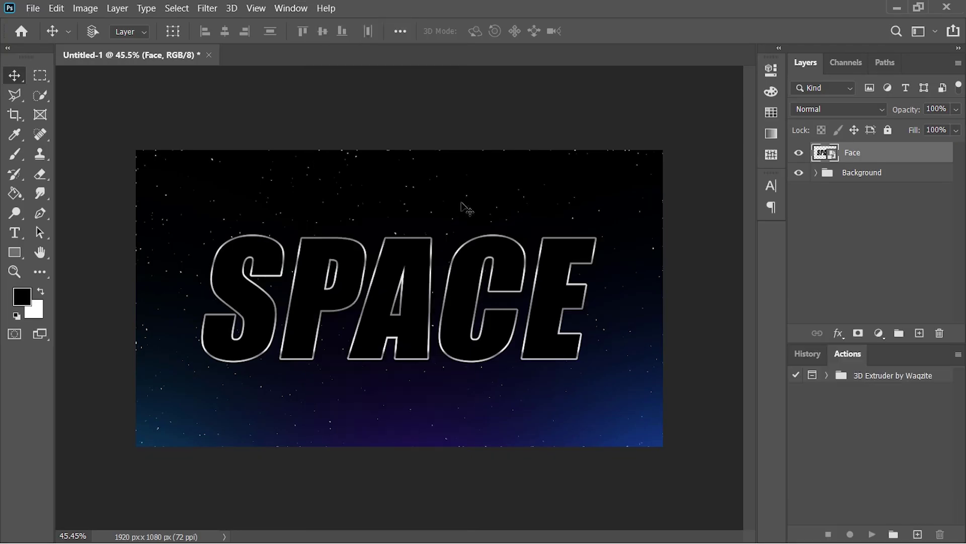
left_click(847, 377)
left_click(825, 377)
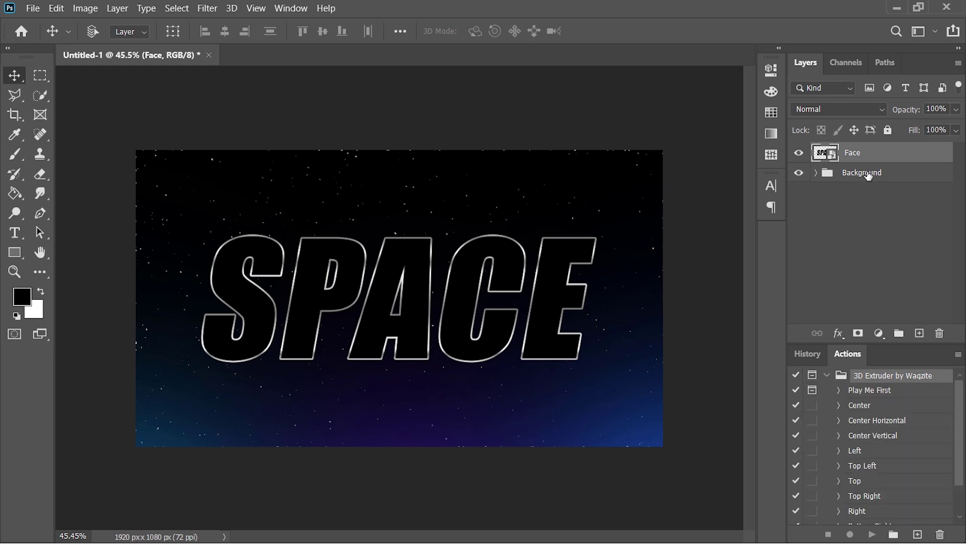
left_click(888, 392)
left_click(872, 534)
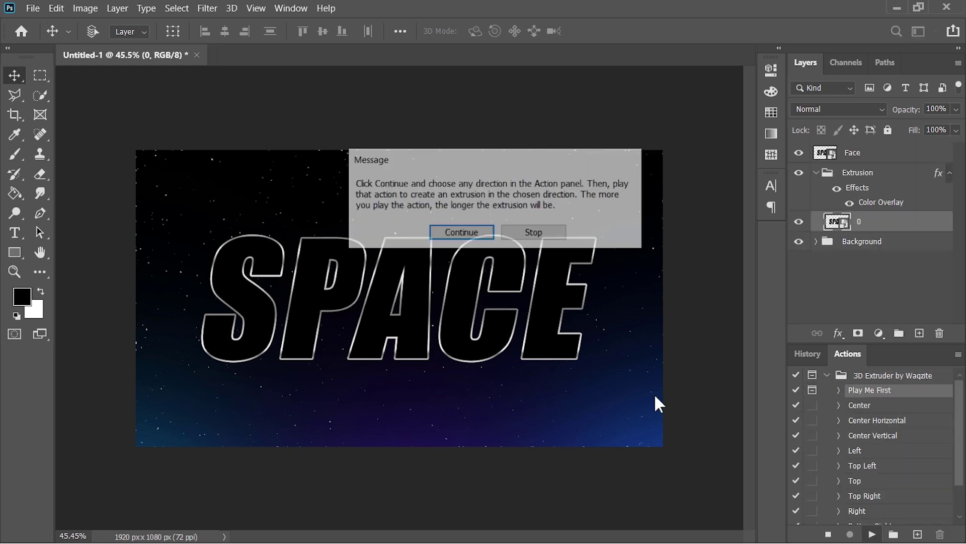
left_click_drag(446, 160, 419, 168)
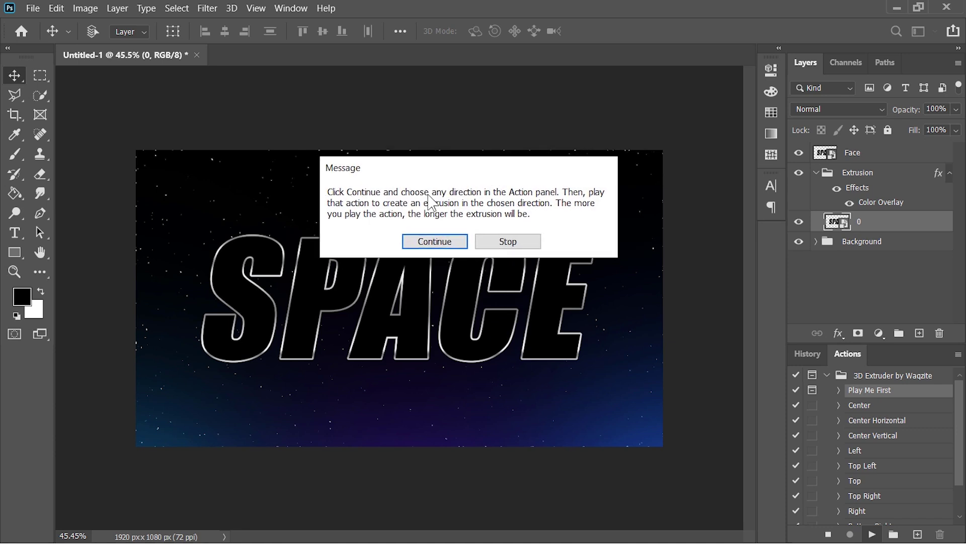
left_click(435, 242)
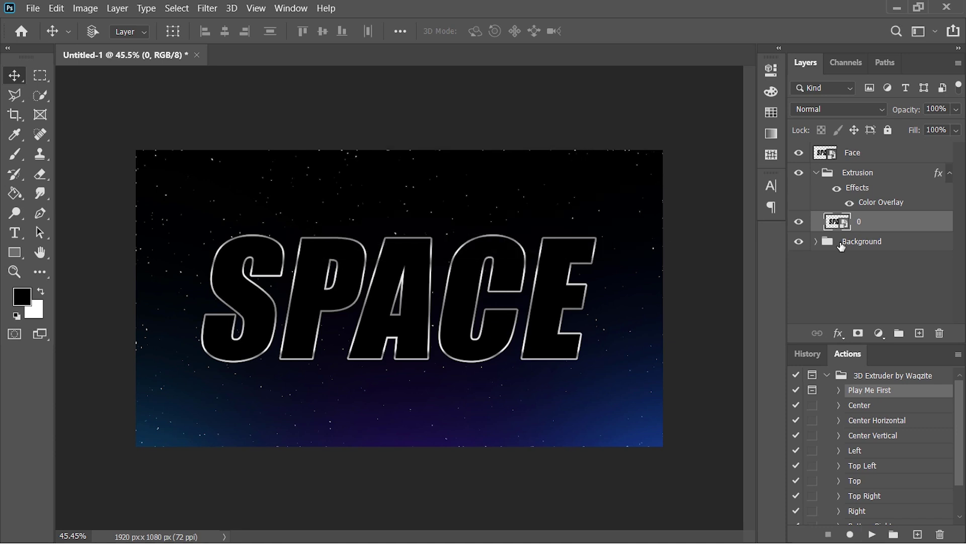
Step: Run the Bottom Right action to extrude SPACE toward the bottom right
left_click(948, 174)
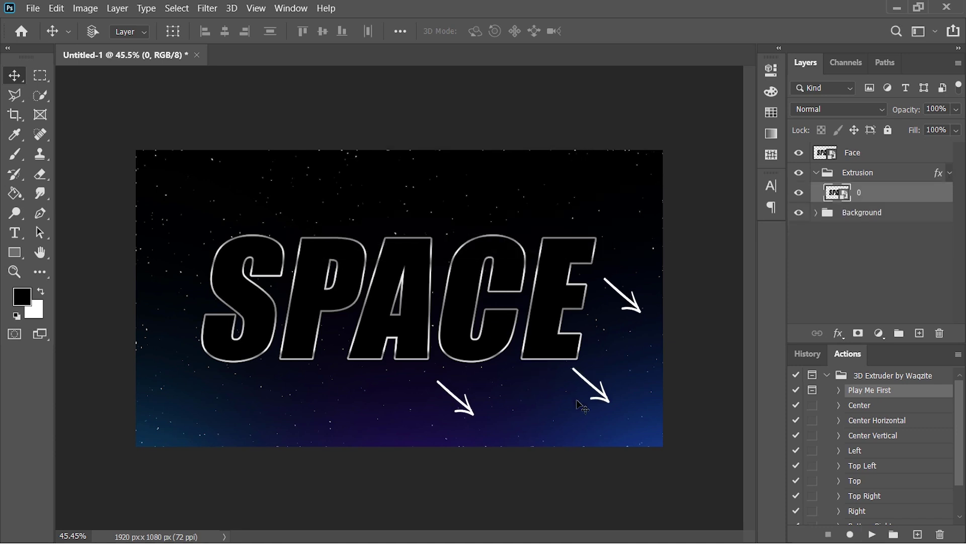
left_click_drag(958, 421, 955, 446)
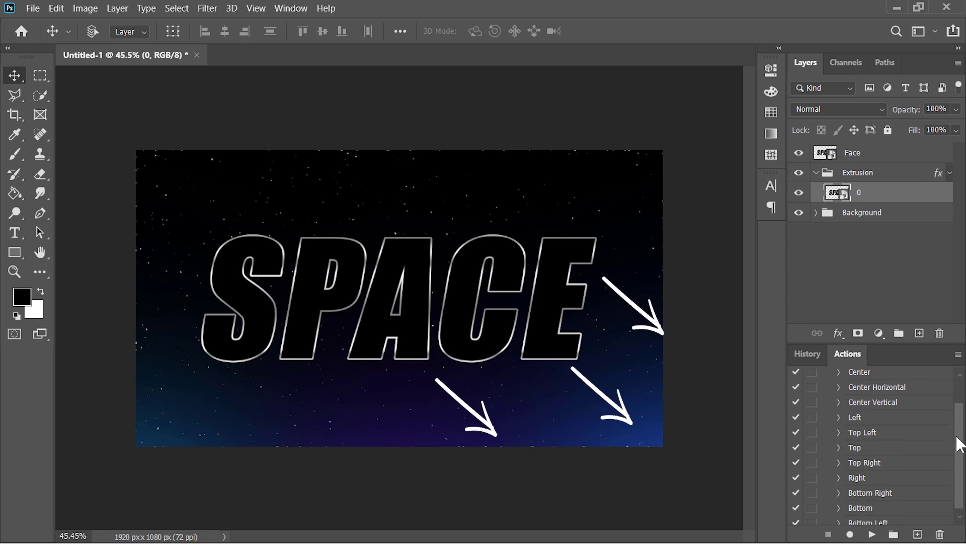
left_click(872, 534)
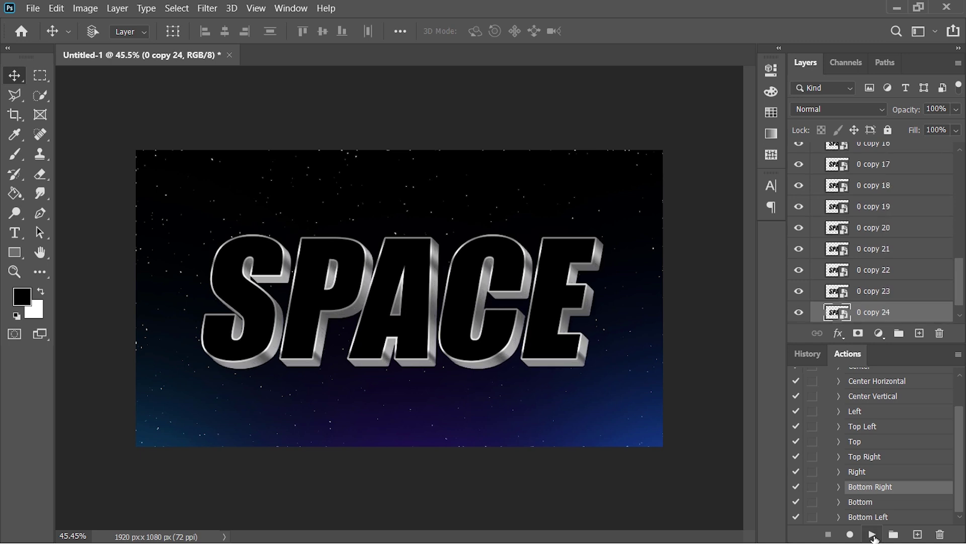
scroll(837, 393, "up", 3)
Step: Delete the layer style from the Extrusion group
left_click(827, 380)
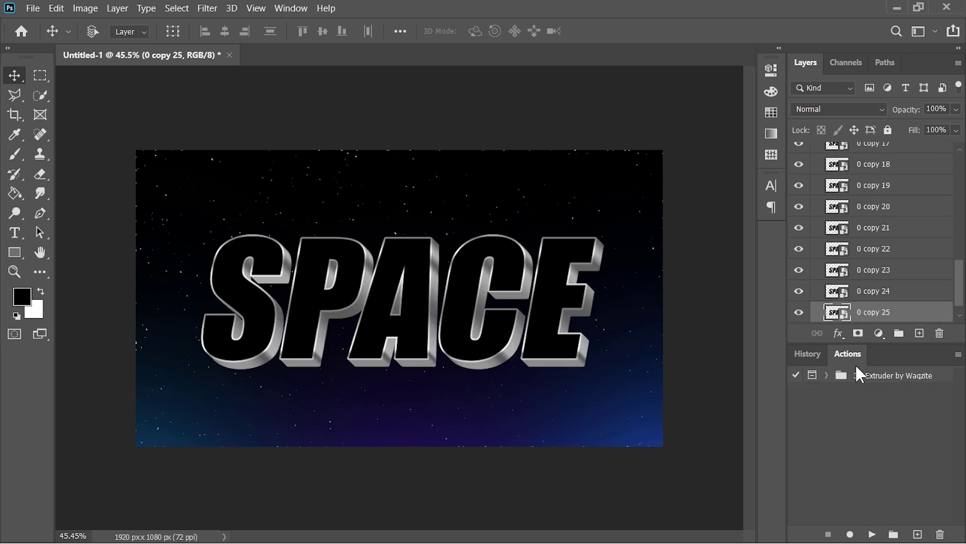
double_click(850, 356)
scroll(837, 315, "up", 6)
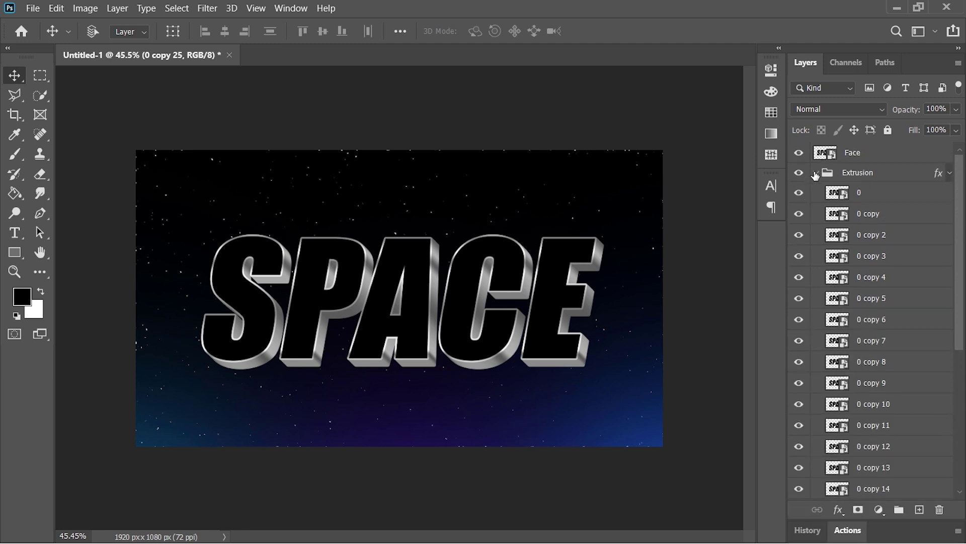
left_click(815, 174)
left_click_drag(939, 175, 939, 508)
Step: Add a Curves adjustment clipped to Extrusion with a contrast-boosting S-curve
left_click(878, 510)
left_click(861, 318)
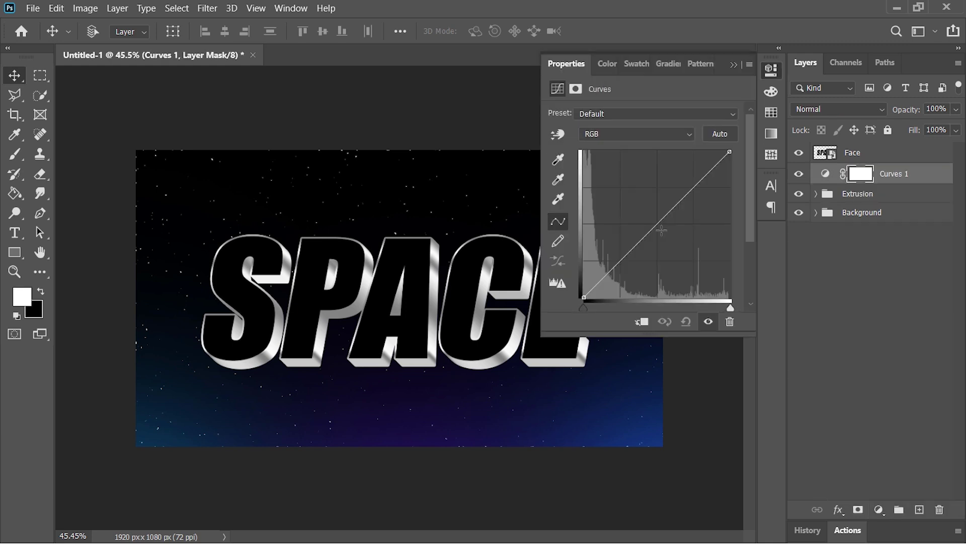
mouse_move(661, 230)
left_mouse_down()
mouse_move(671, 250)
mouse_move(638, 214)
mouse_move(671, 246)
left_mouse_up()
left_click(641, 322)
left_click_drag(671, 246, 677, 259)
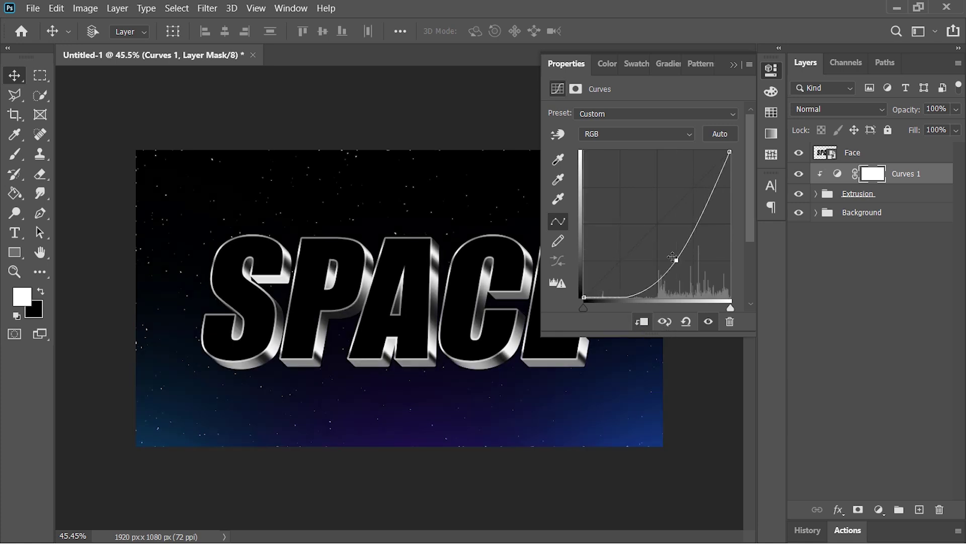
left_click_drag(730, 152, 729, 189)
left_click(677, 261)
left_click(734, 64)
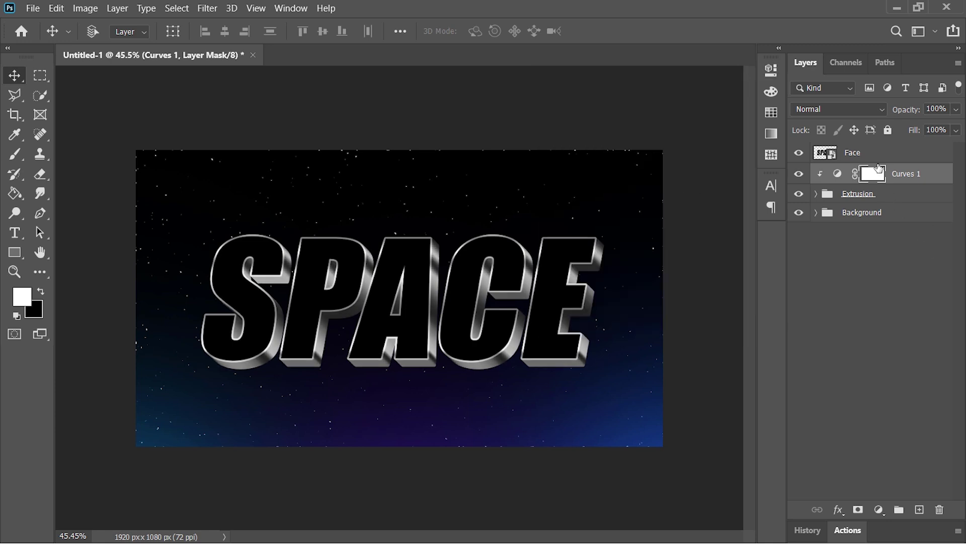
Step: Group the Face through Extrusion layers into a group named 3D Text
left_click(877, 156)
left_click(881, 201, "shift")
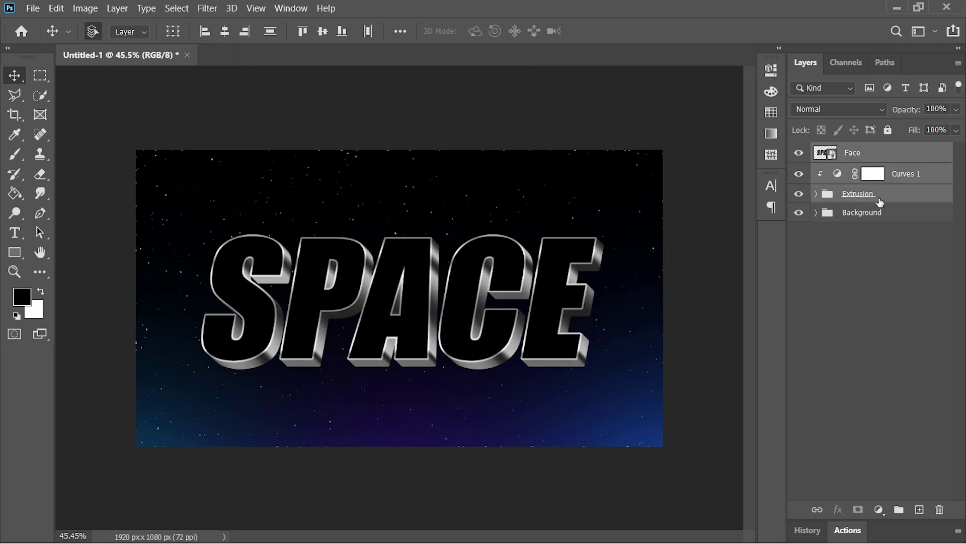
key("ctrl+g")
double_click(855, 151)
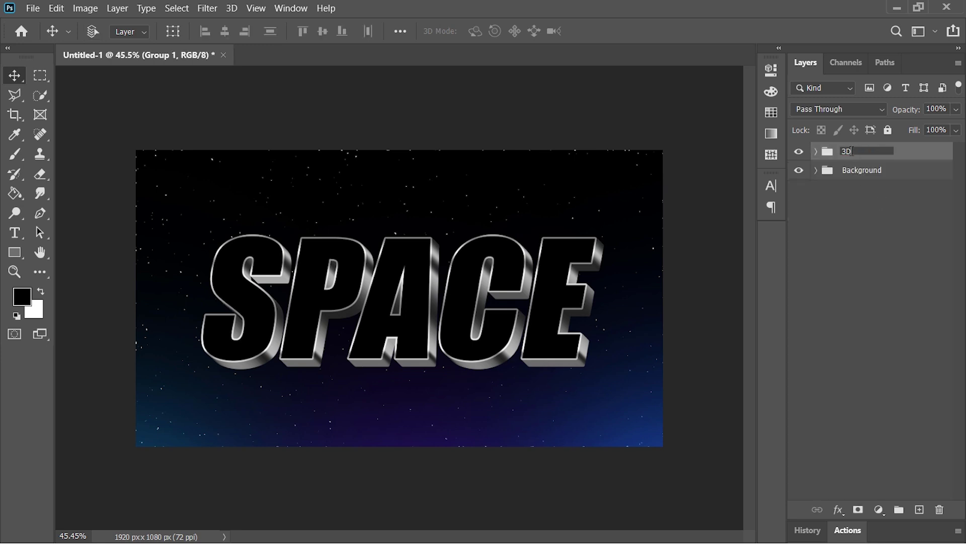
type("3D Text")
key("Return")
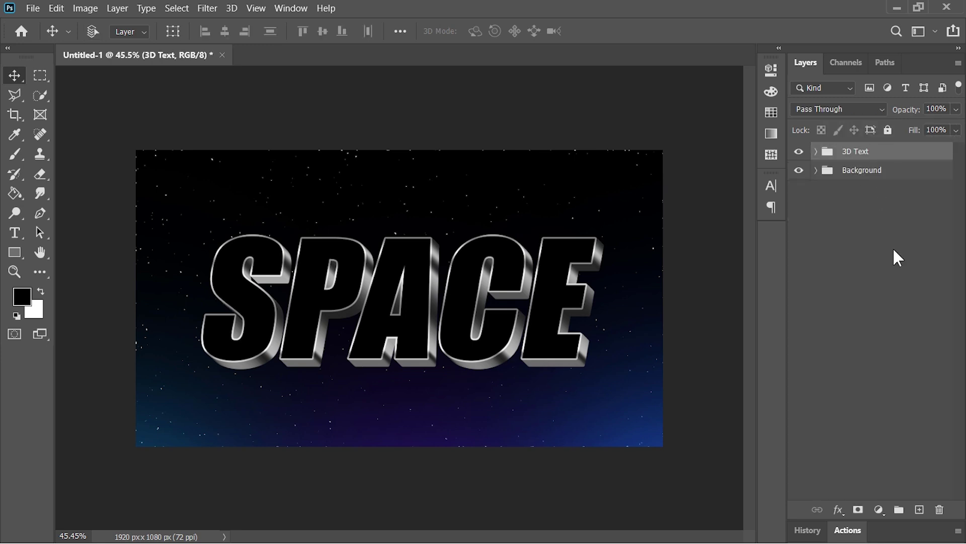
key("alt+Tab")
Step: Place Lens Flare_01 in Screen blend mode, shrunk and moved to the upper left of the text
left_click_drag(287, 152, 390, 356)
key("alt+Tab")
left_click(829, 114)
left_click(805, 232)
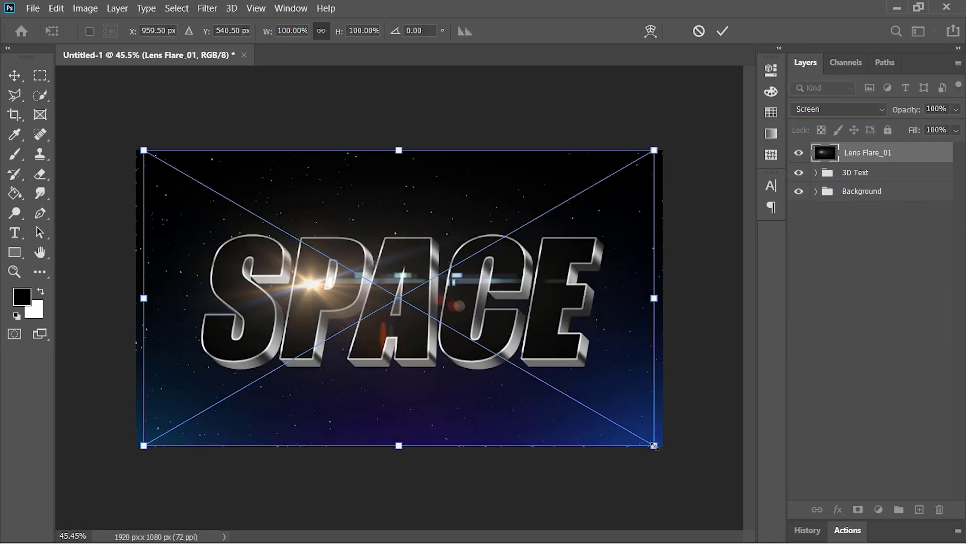
left_click_drag(654, 445, 578, 392)
left_click_drag(415, 331, 332, 287)
key("Return")
Step: Colorize the first flare blue with Hue/Saturation: hue 217, saturation +78
key("ctrl")
key("ctrl+u")
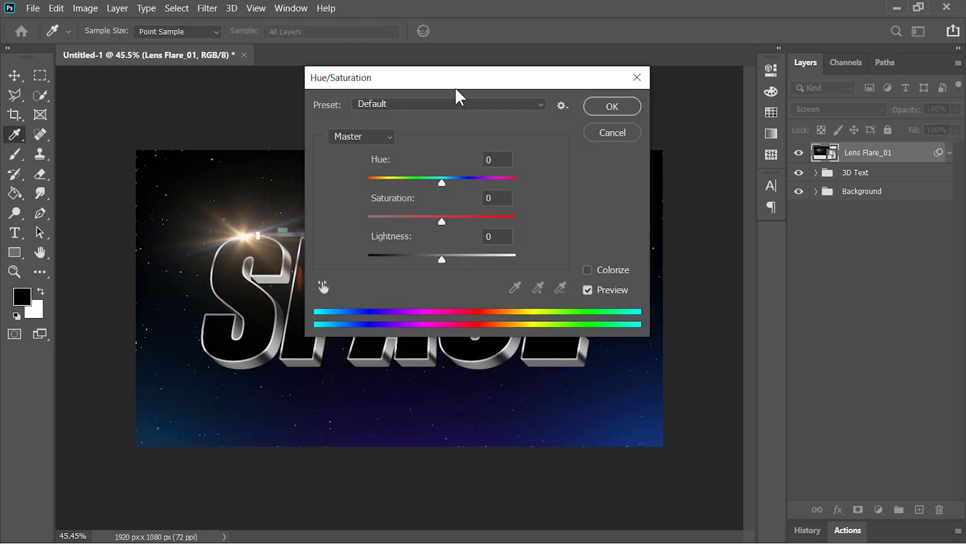
left_click_drag(459, 88, 685, 84)
left_click(813, 265)
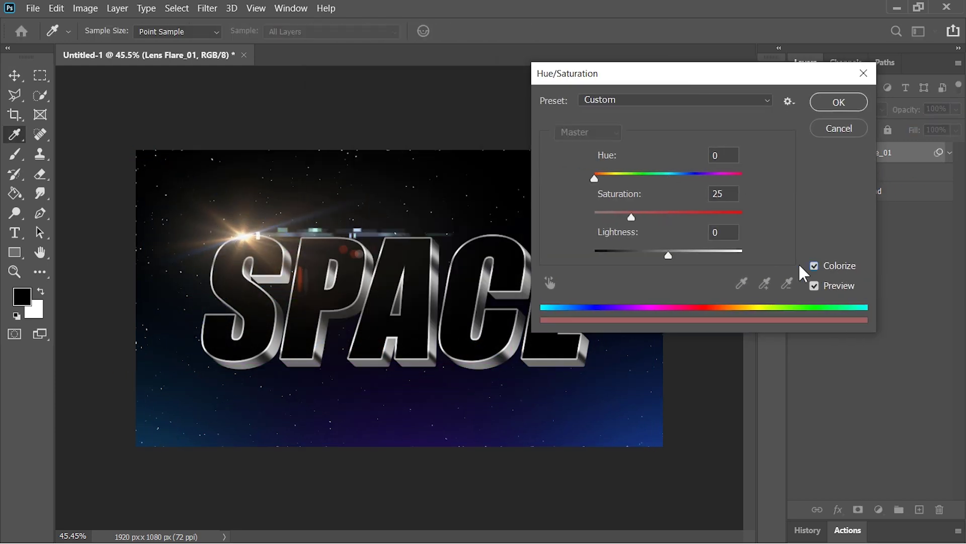
left_click(710, 213)
left_click(684, 174)
left_click_drag(685, 172, 684, 171)
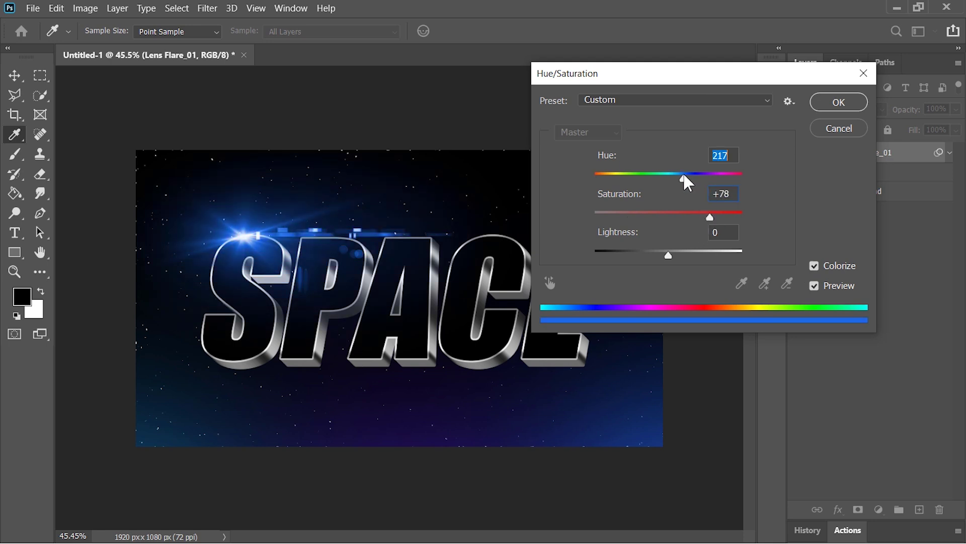
left_click(838, 103)
left_click(949, 153)
Step: Add Lens Flare_03 in Screen blend mode and tint it blue like the first
left_click(898, 9)
left_click_drag(420, 121, 463, 308)
key("alt+Tab")
left_click(838, 109)
left_click(808, 240)
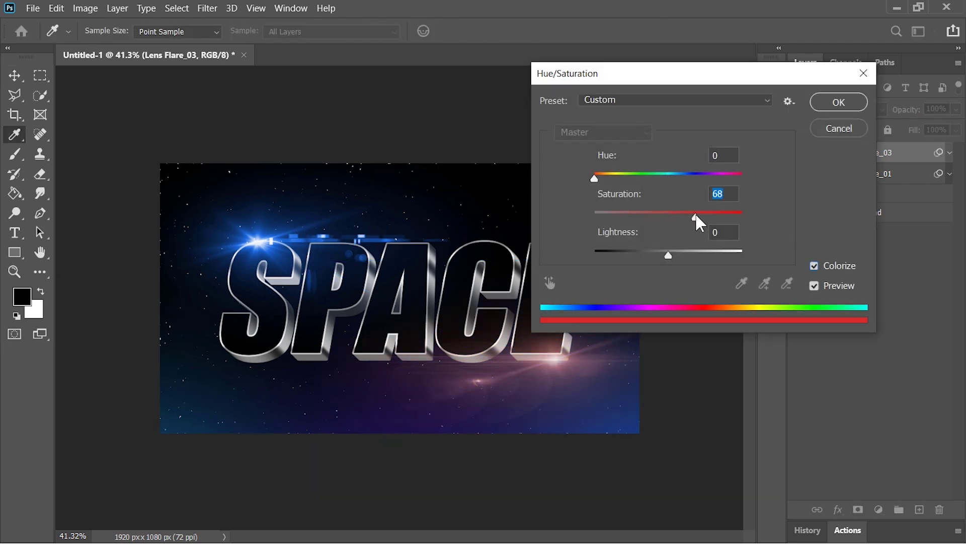
left_click(678, 175)
left_click(839, 102)
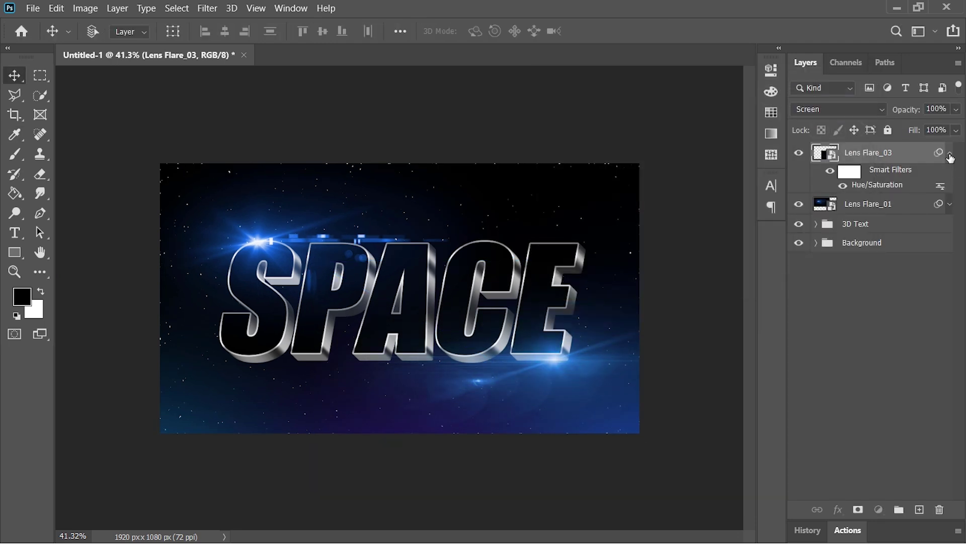
left_click(950, 152)
Step: Group both flare layers and name the group 'Lense Flares'
left_click(887, 176, "shift")
key("ctrl+g")
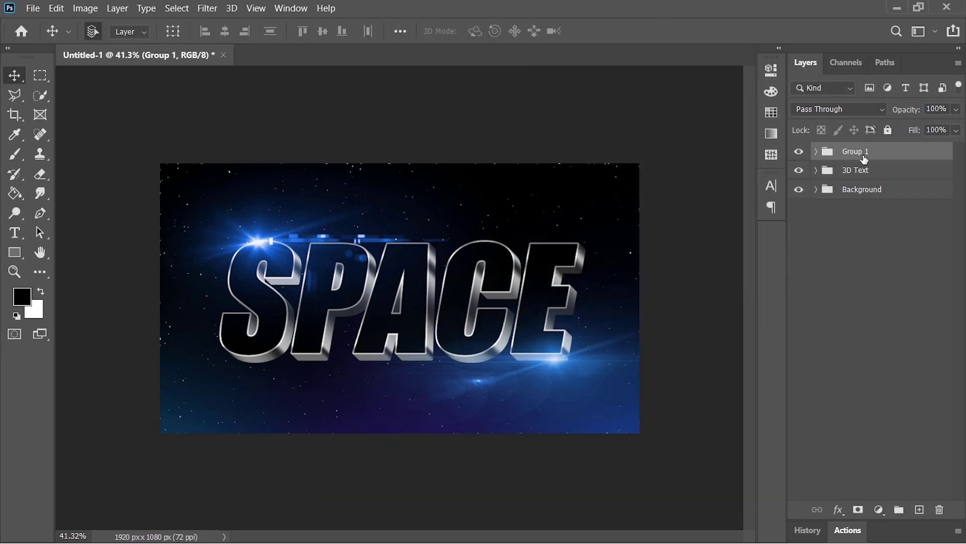
double_click(862, 152)
type("Lense Flares")
key("Return")
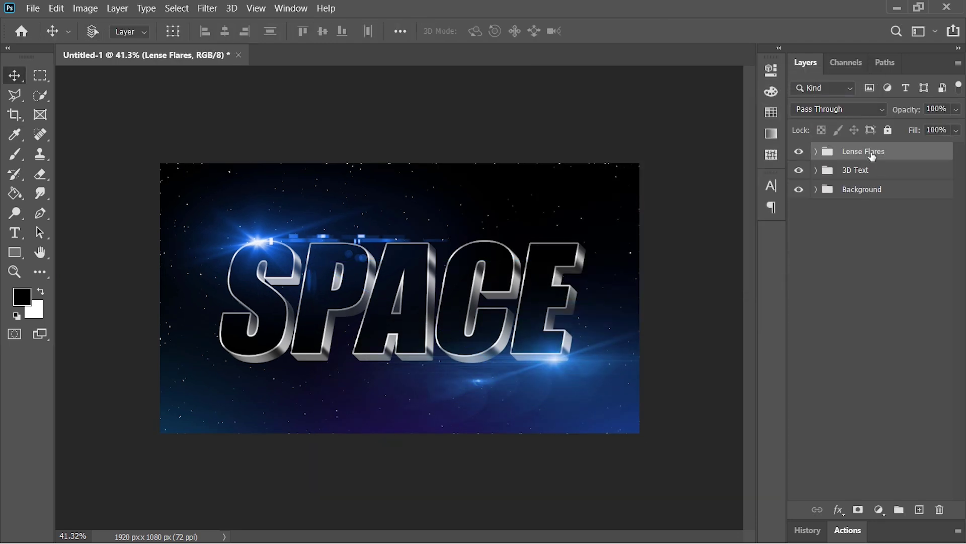
left_click(865, 250)
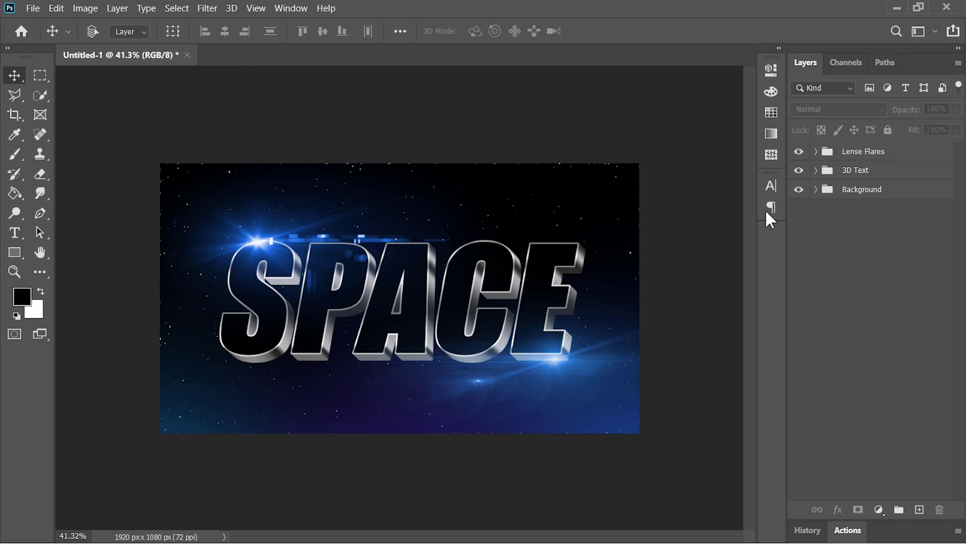
left_click(862, 151)
left_click(878, 510)
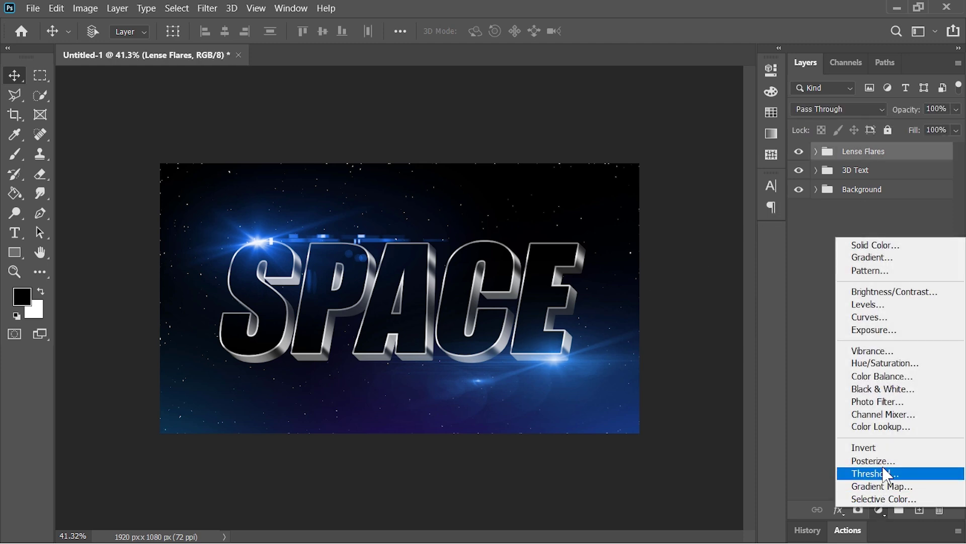
left_click(881, 363)
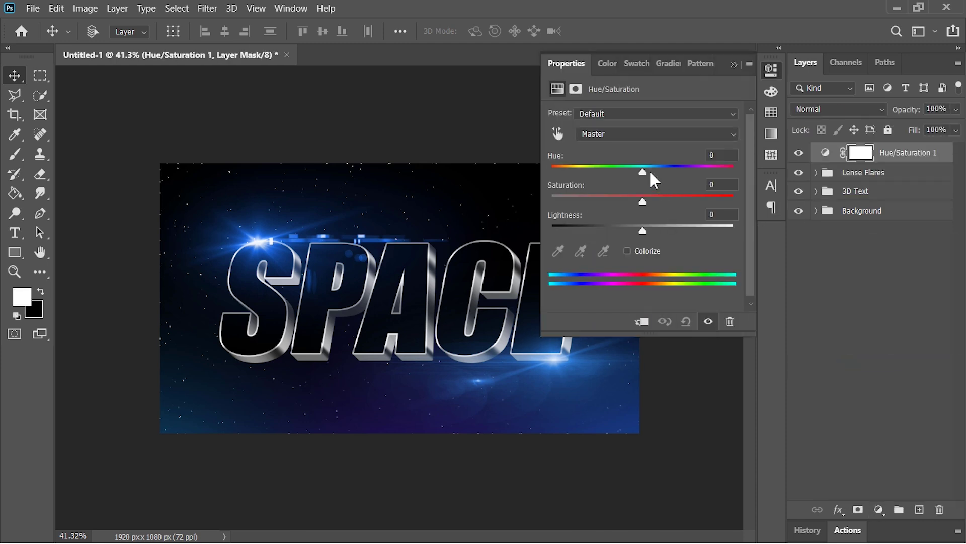
left_click_drag(648, 171, 556, 175)
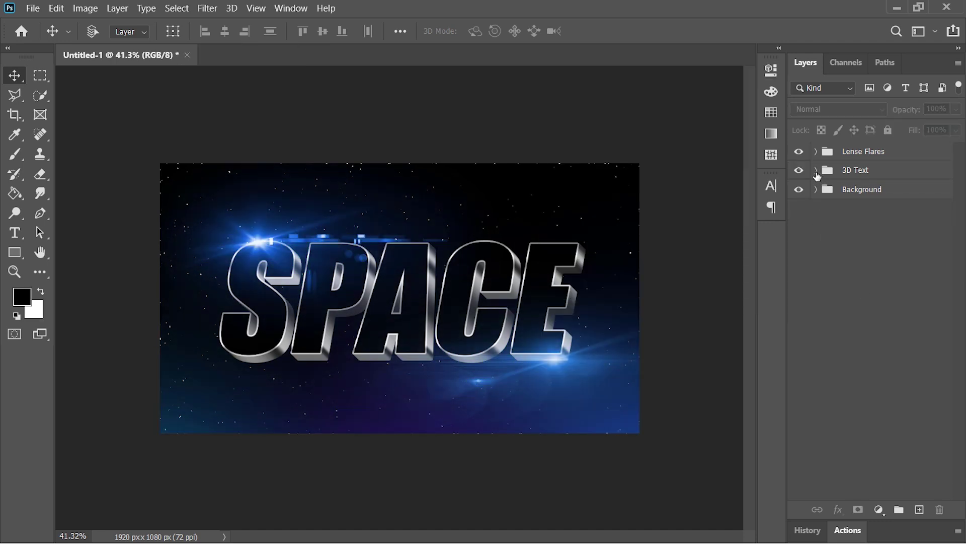
Step: In the 3D Text group's Face smart object, replace SPACE with EDIT and save it back
left_click(816, 171)
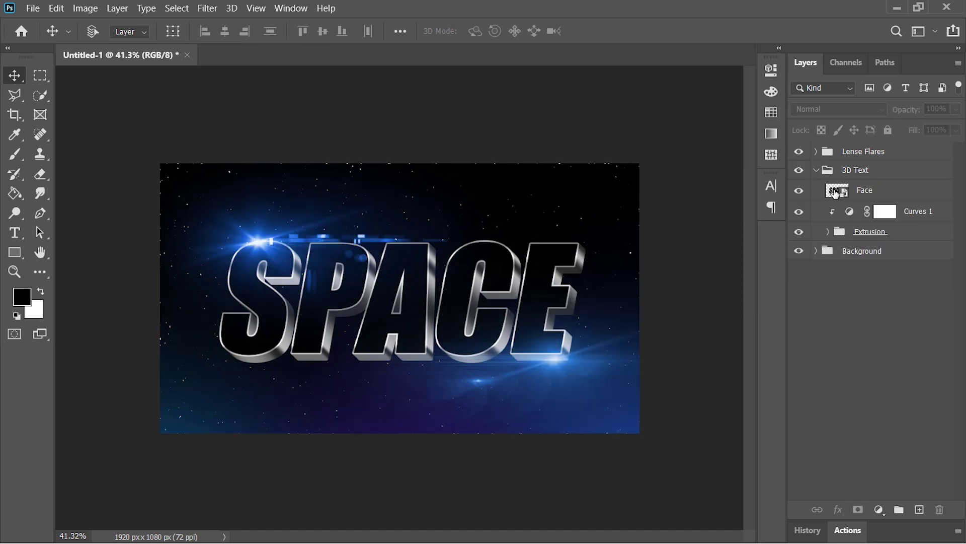
double_click(838, 191)
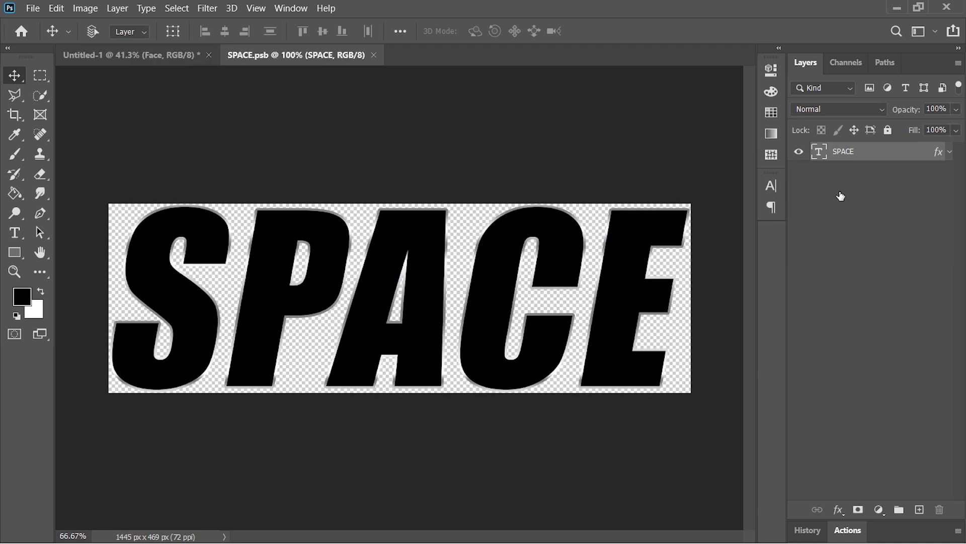
double_click(820, 153)
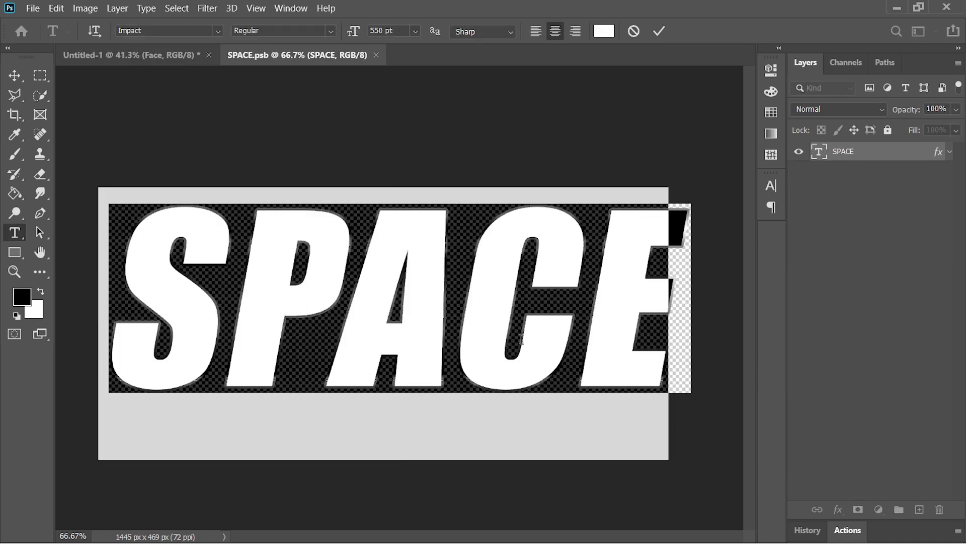
type("EDIT")
key("ctrl+Return")
key("v")
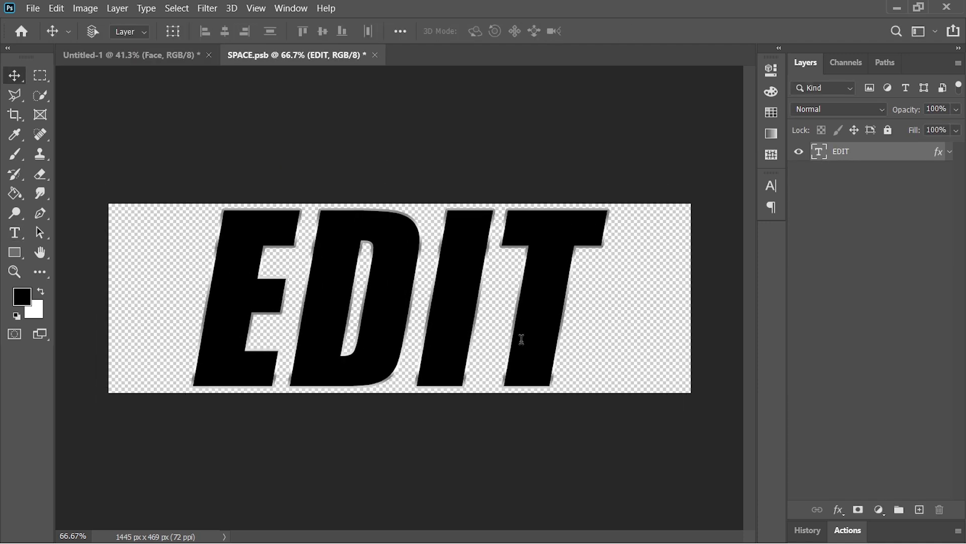
left_click(374, 52)
left_click(403, 228)
left_click(816, 170)
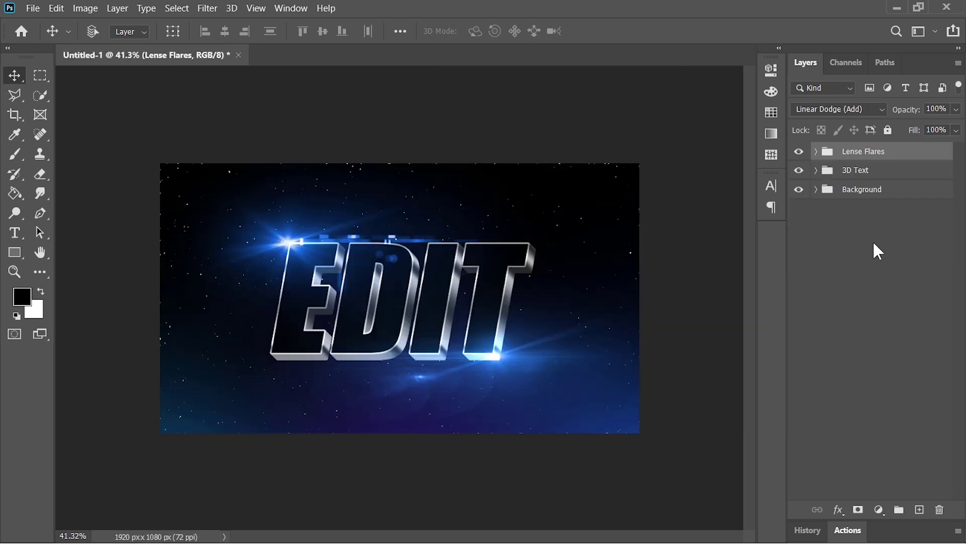